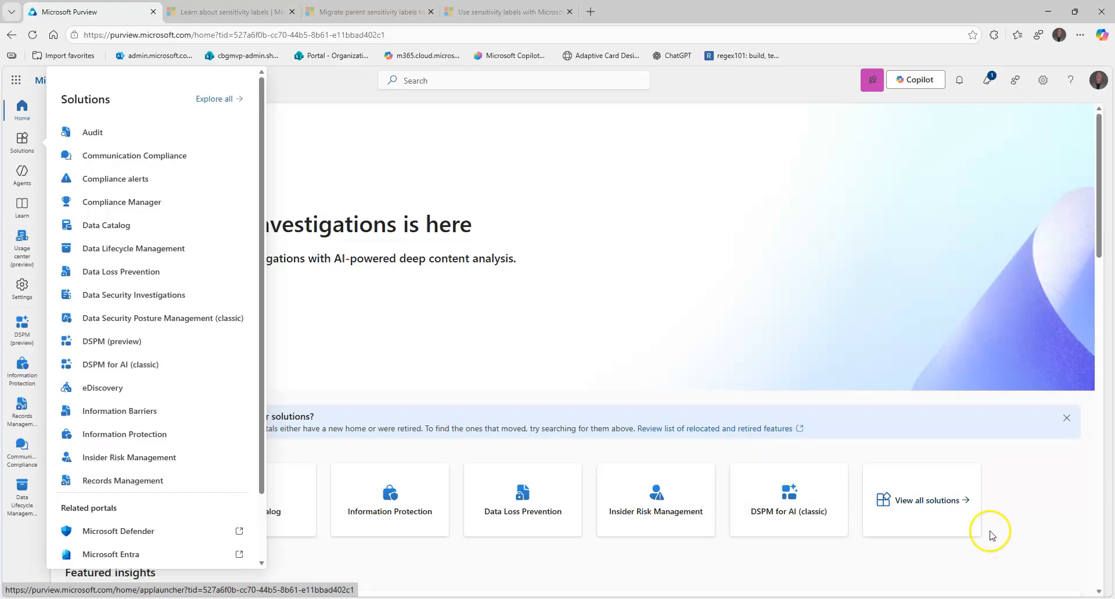
Open the sensitivity labels list in the Information Protection solution
left_click(144, 434)
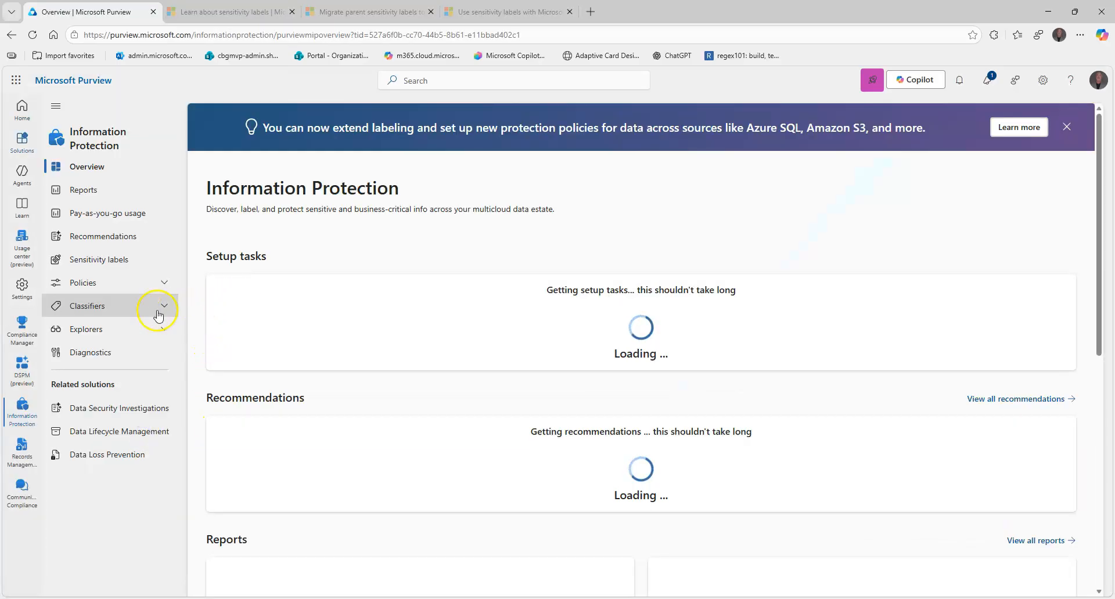
left_click(110, 262)
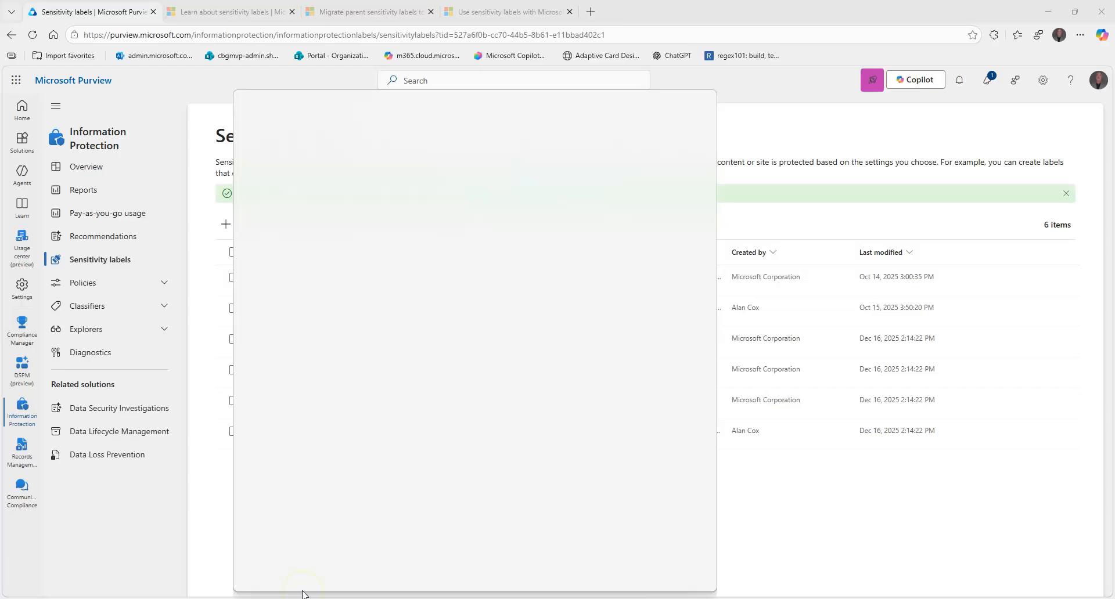
Switch to Word and view the sensitivity labels offered for a blank document, and return to Microsoft Purview
type("word")
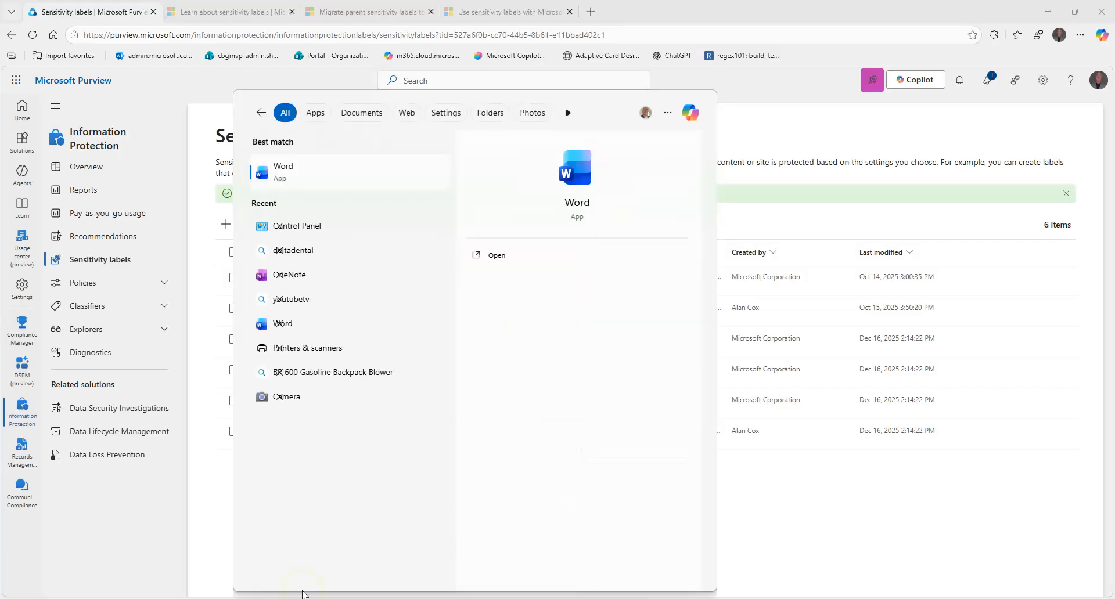
key("Return")
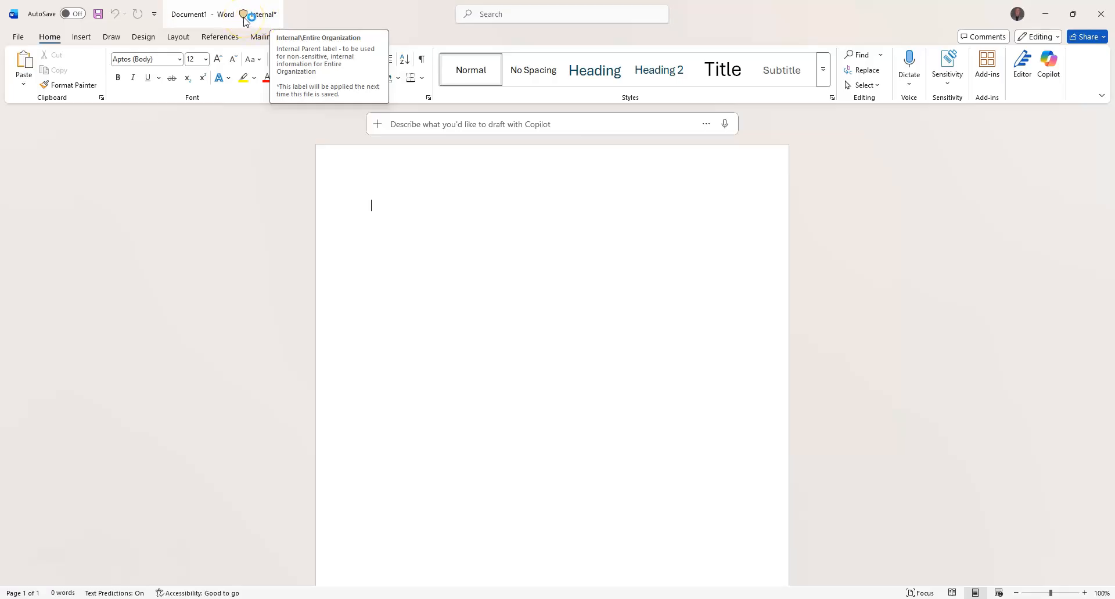
left_click(946, 90)
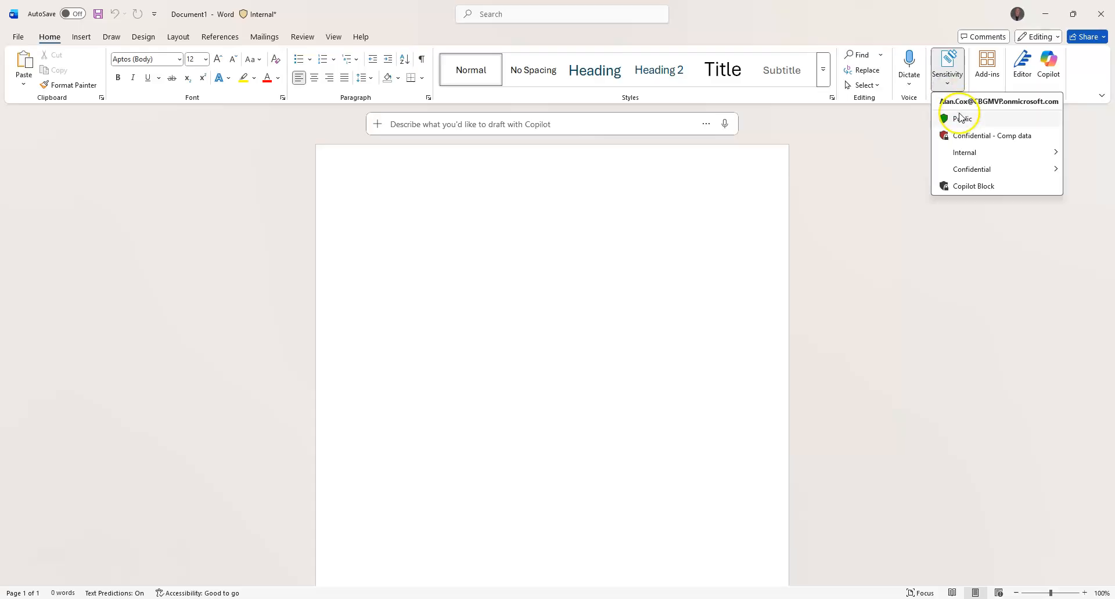
mouse_move(962, 154)
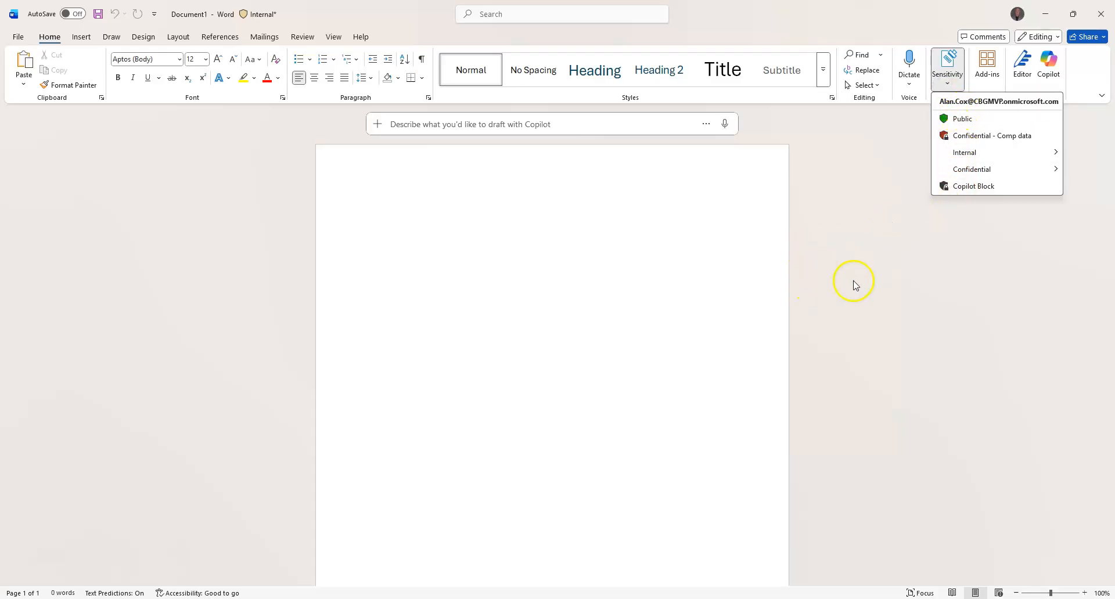
key("alt+Tab")
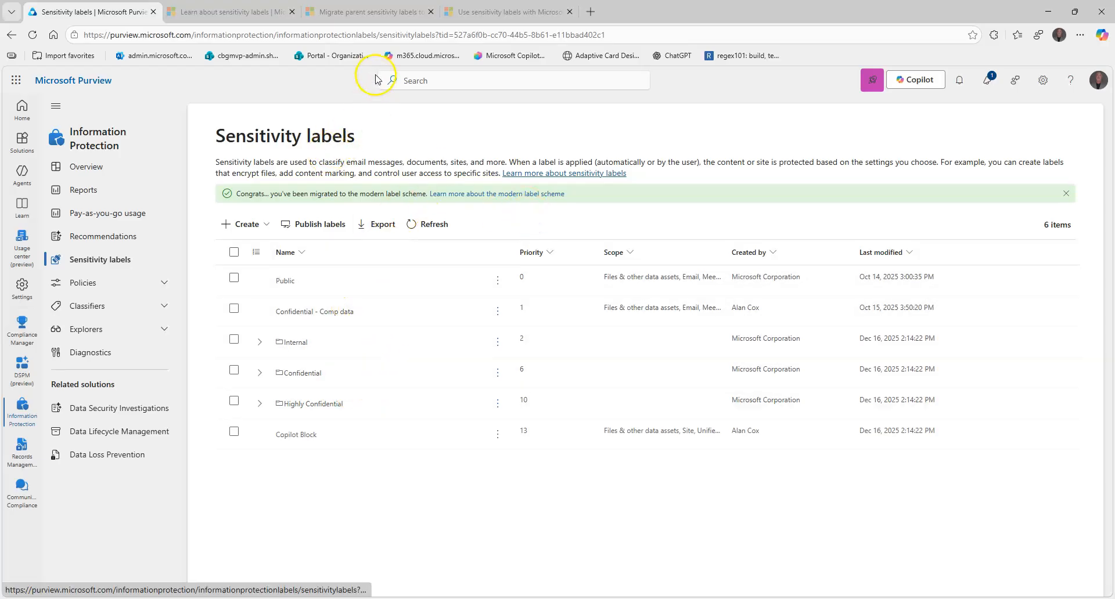
Skim the "Learn about sensitivity labels" article for the Excel labeling example and what labels can do
left_click(231, 15)
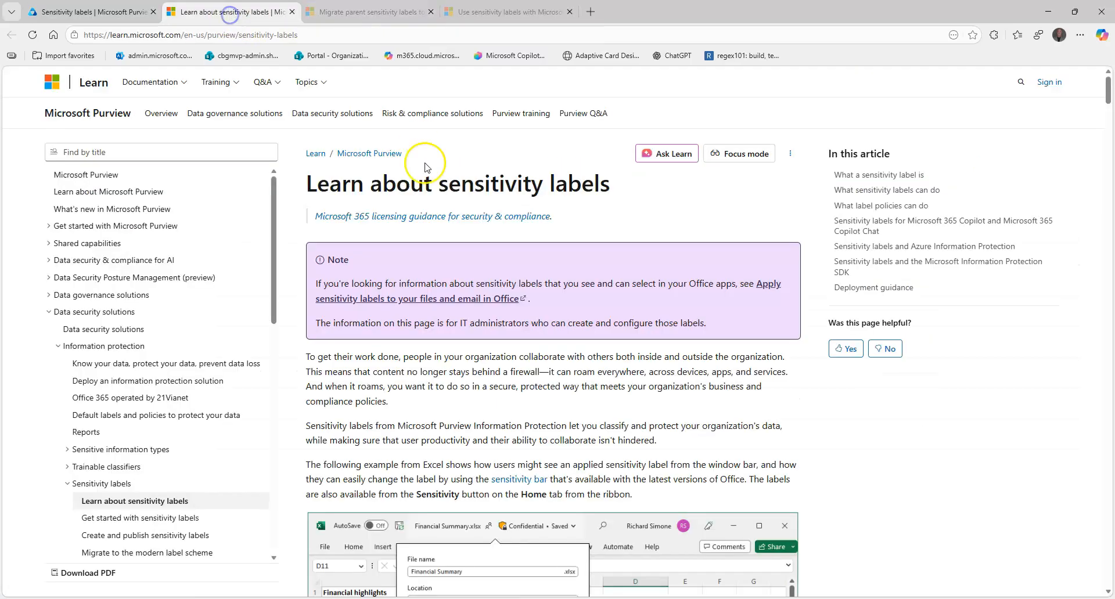
scroll(463, 209, "down", 10)
scroll(465, 212, "up", 3)
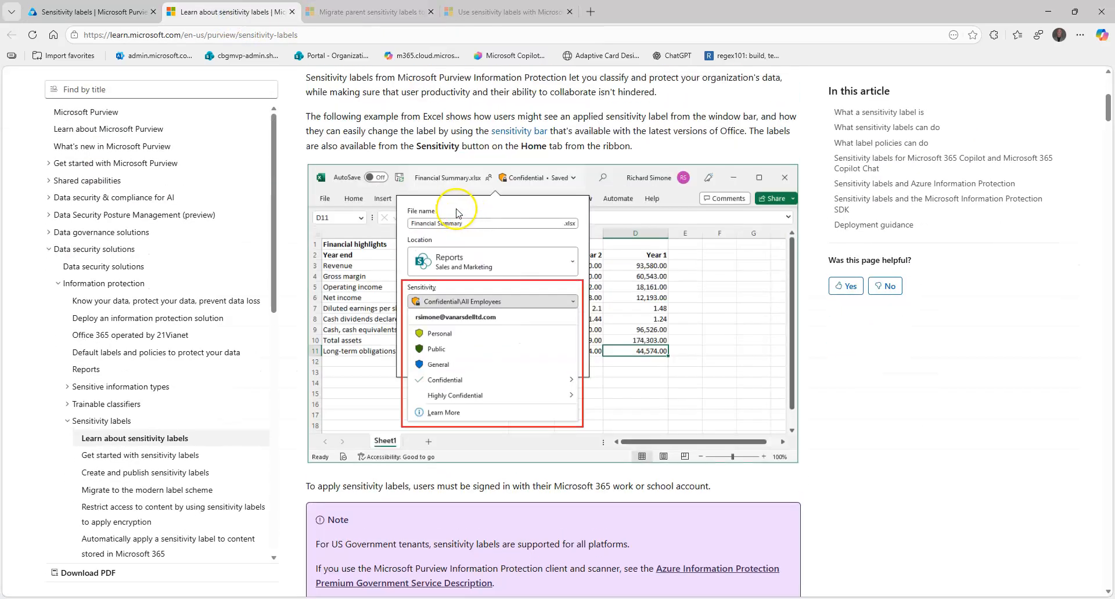
scroll(422, 304, "down", 14)
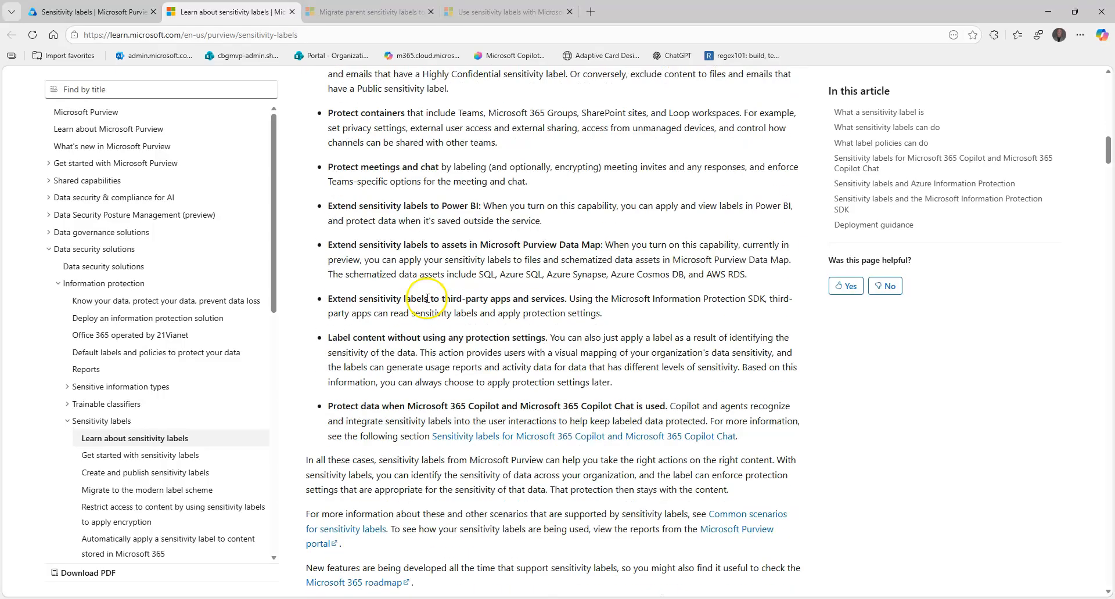
scroll(425, 283, "up", 7)
scroll(426, 283, "up", 7)
Back in the sensitivity labels list, examine the sublabels of the Internal group and the available creation options
left_click(91, 12)
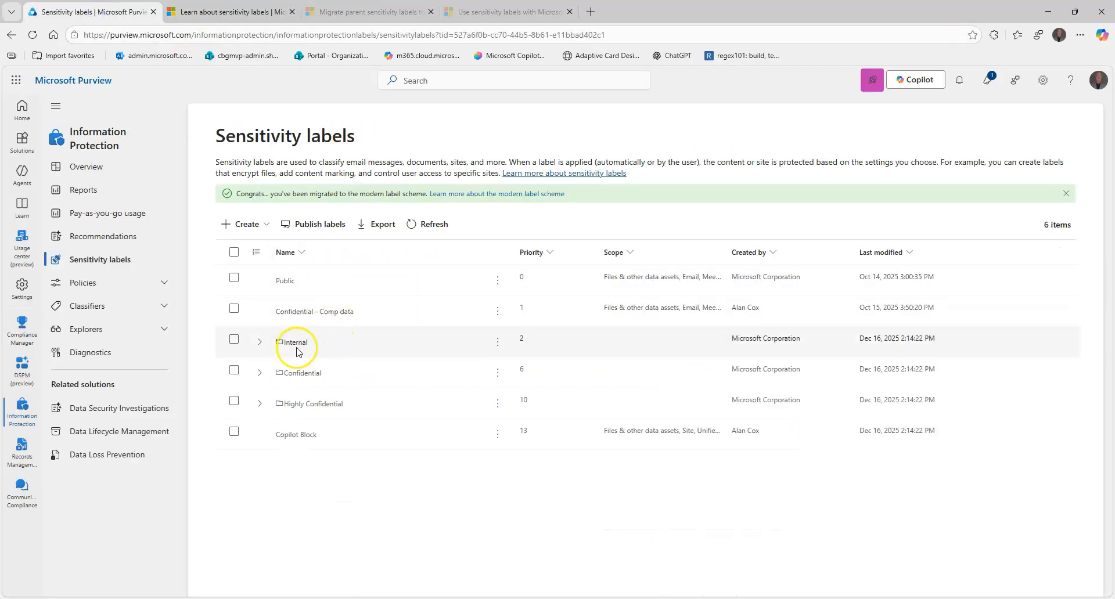
left_click(260, 342)
left_click(263, 345)
left_click(260, 344)
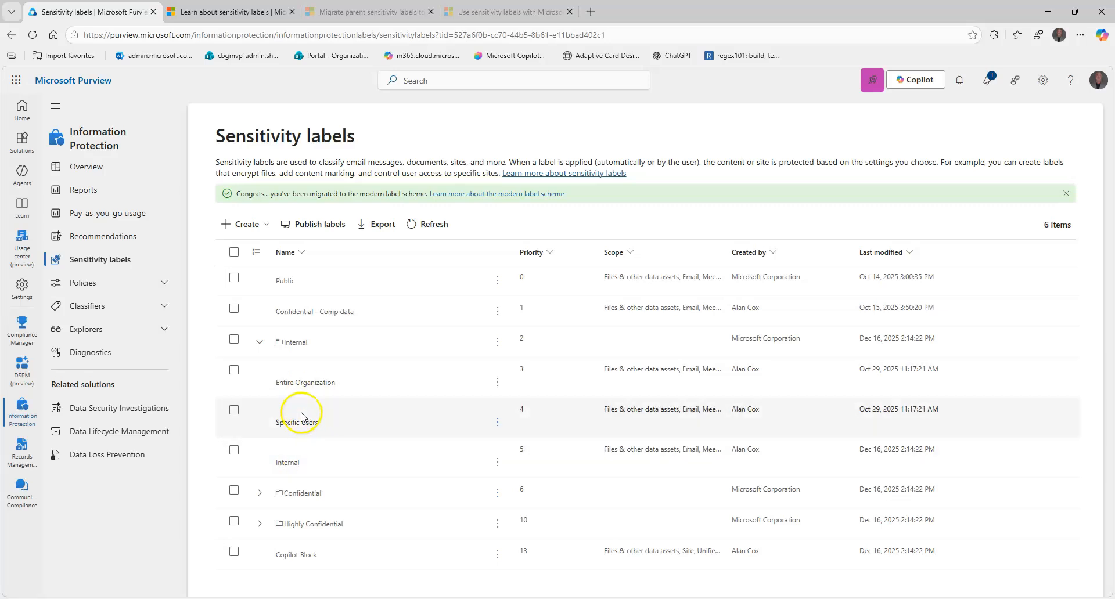
left_click(259, 343)
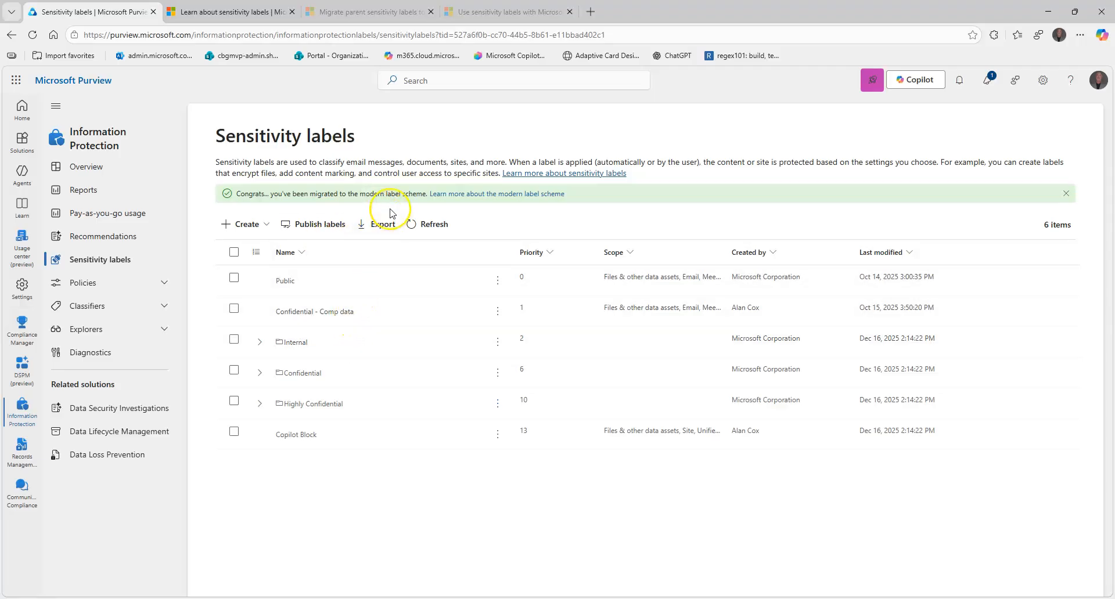
left_click(267, 226)
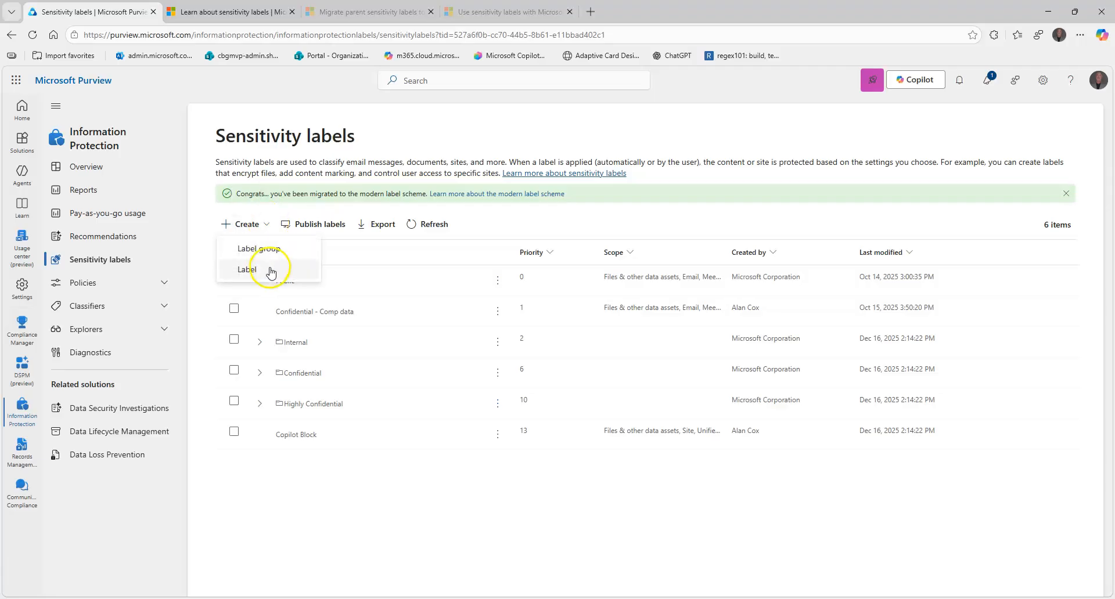
left_click(259, 342)
left_click(260, 342)
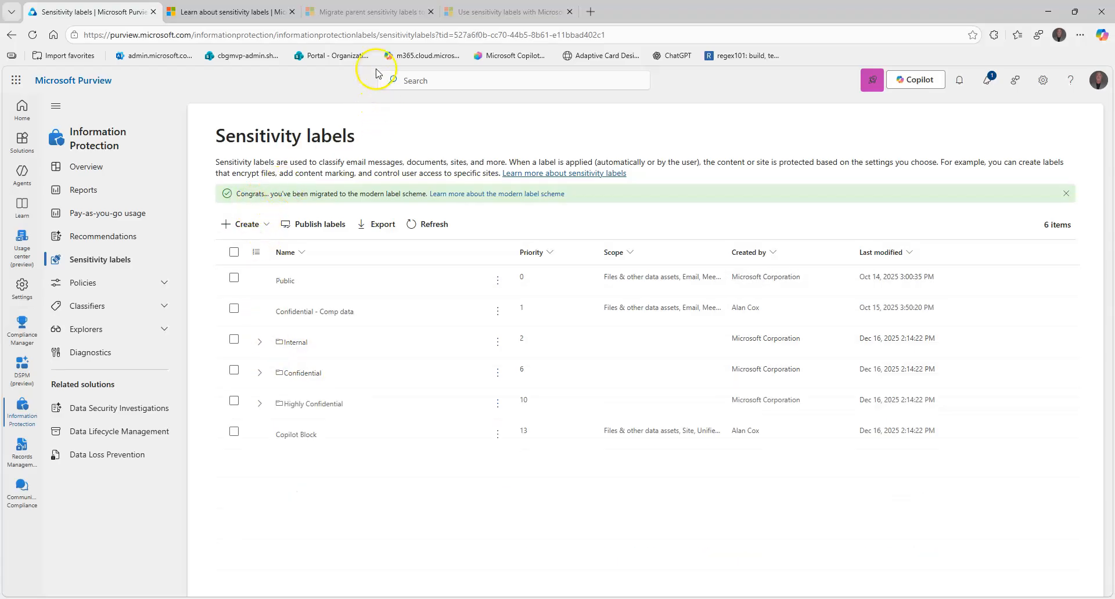
Review the article on migrating parent sensitivity labels, including its caution and the "Before you begin" section
left_click(372, 13)
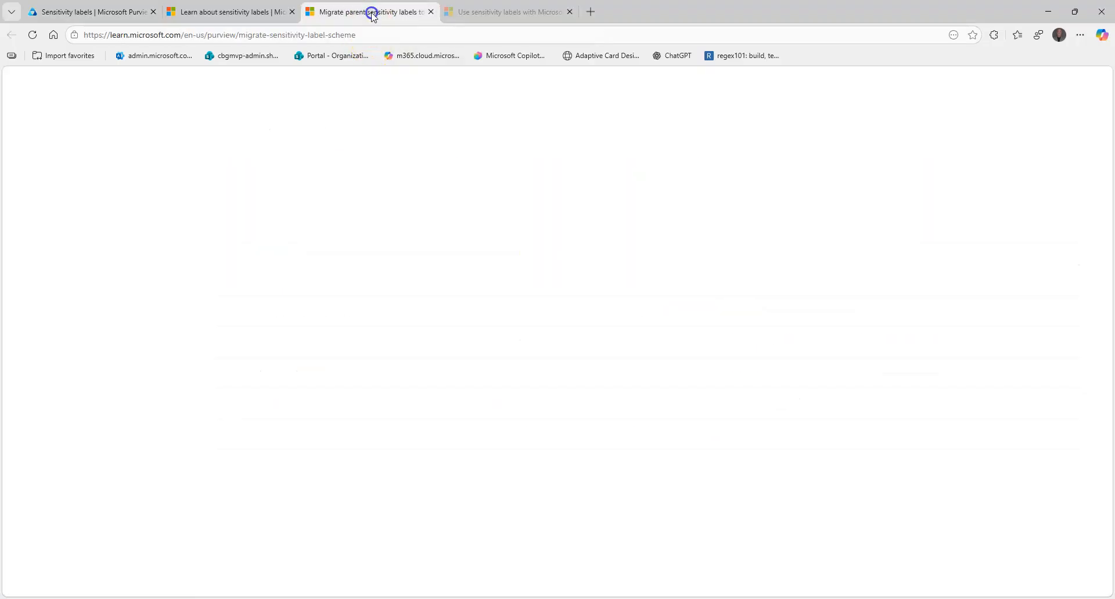
scroll(448, 215, "down", 8)
scroll(456, 216, "down", 5)
scroll(399, 142, "up", 6)
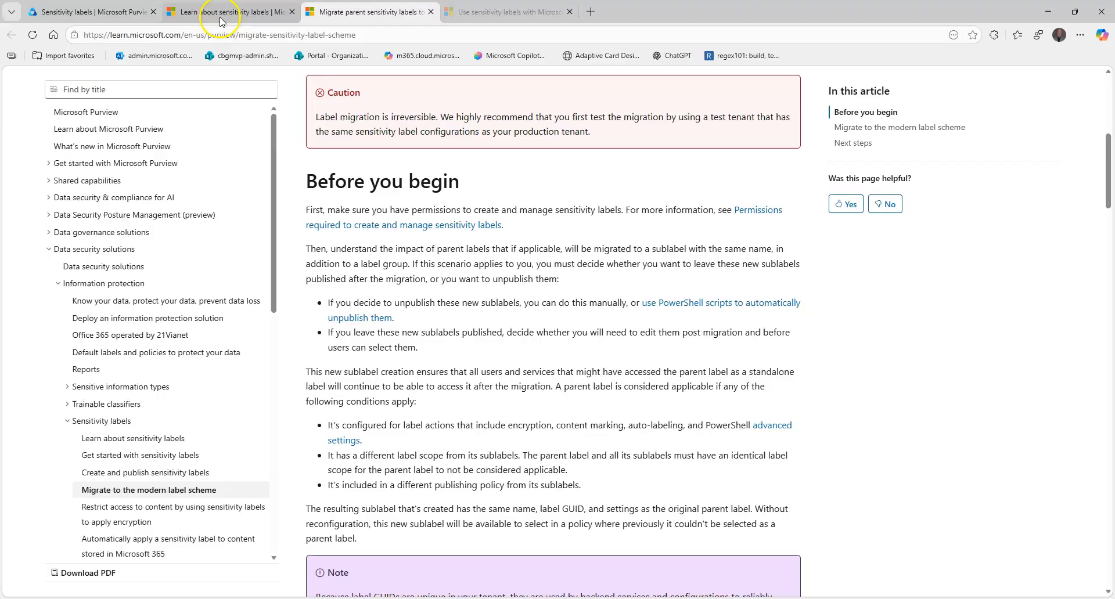
Start a new sensitivity label in Purview with the name and display name "Patient ID"
left_click(113, 13)
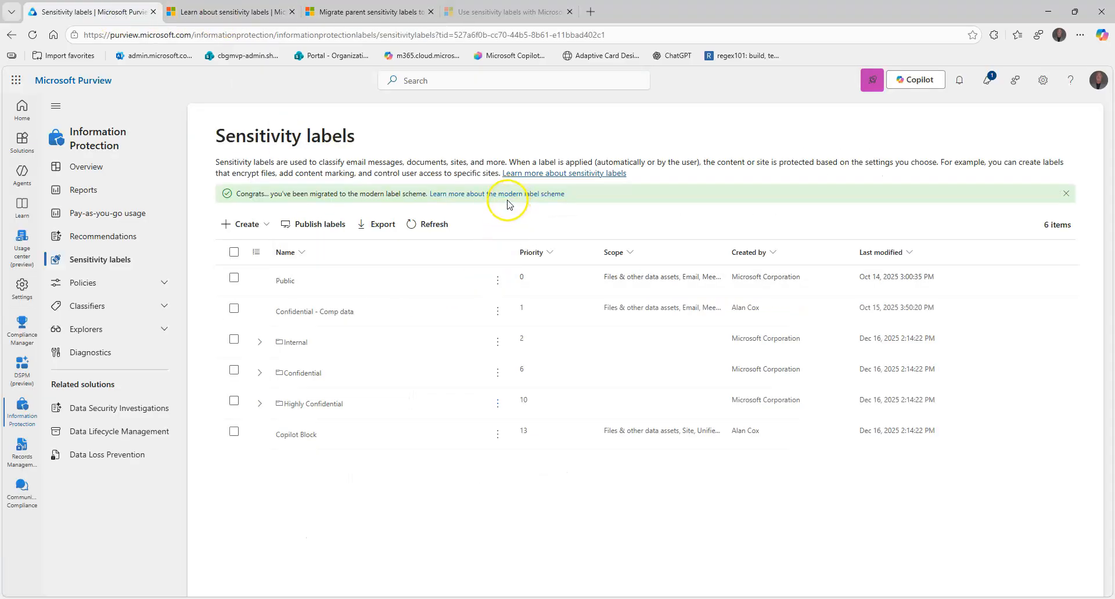
left_click(266, 225)
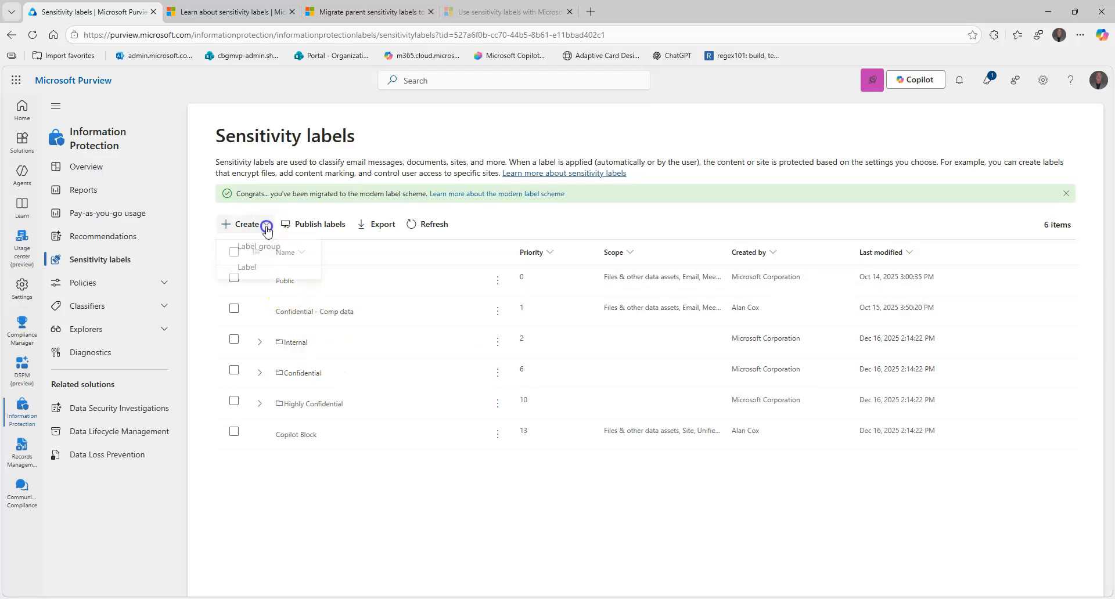
left_click(257, 271)
left_click(437, 281)
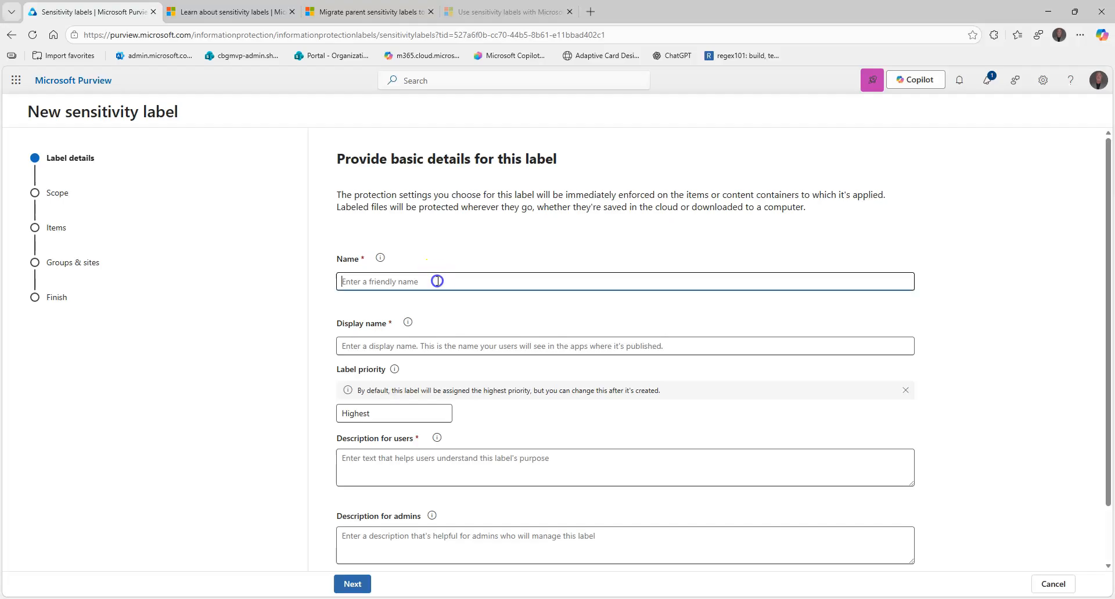
left_click(399, 318)
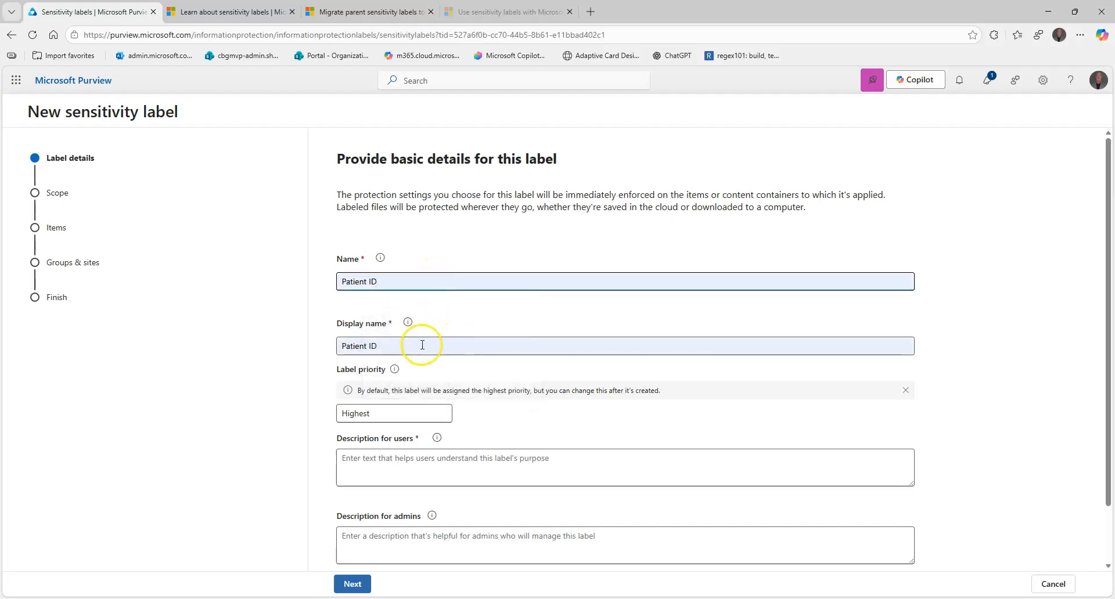
key("ctrl+a")
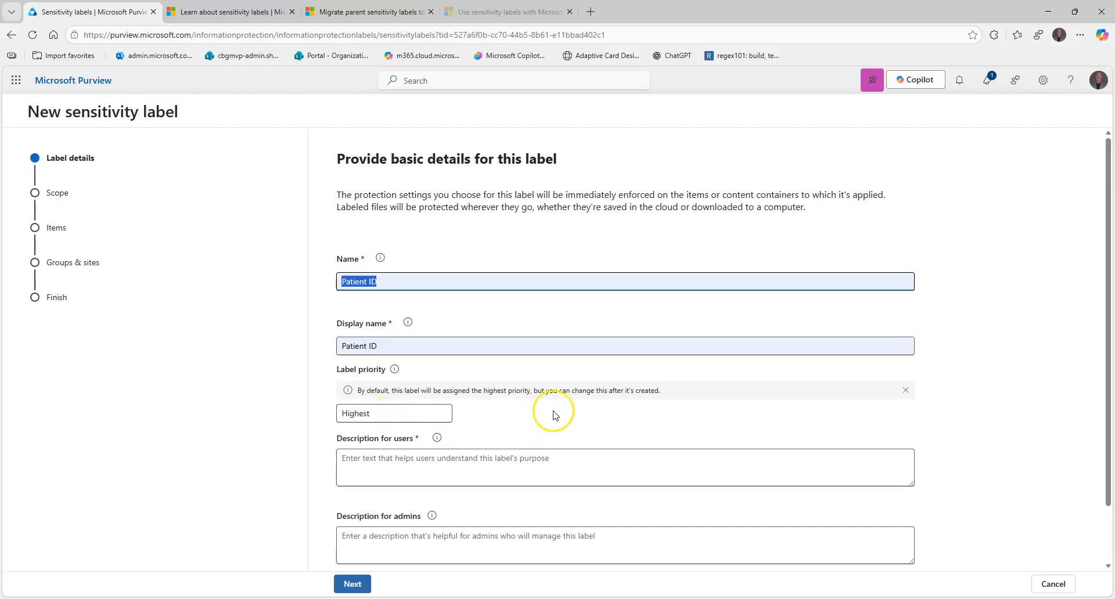
Enter "Use when document contains patient information" as the label's description for both users and admins
left_click(411, 459)
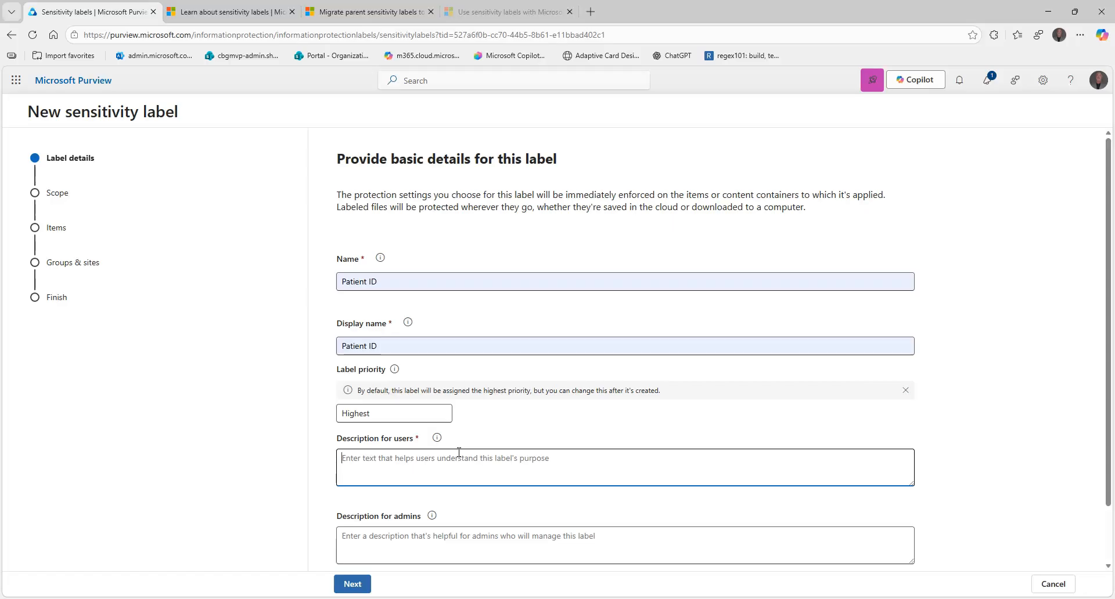
type("U")
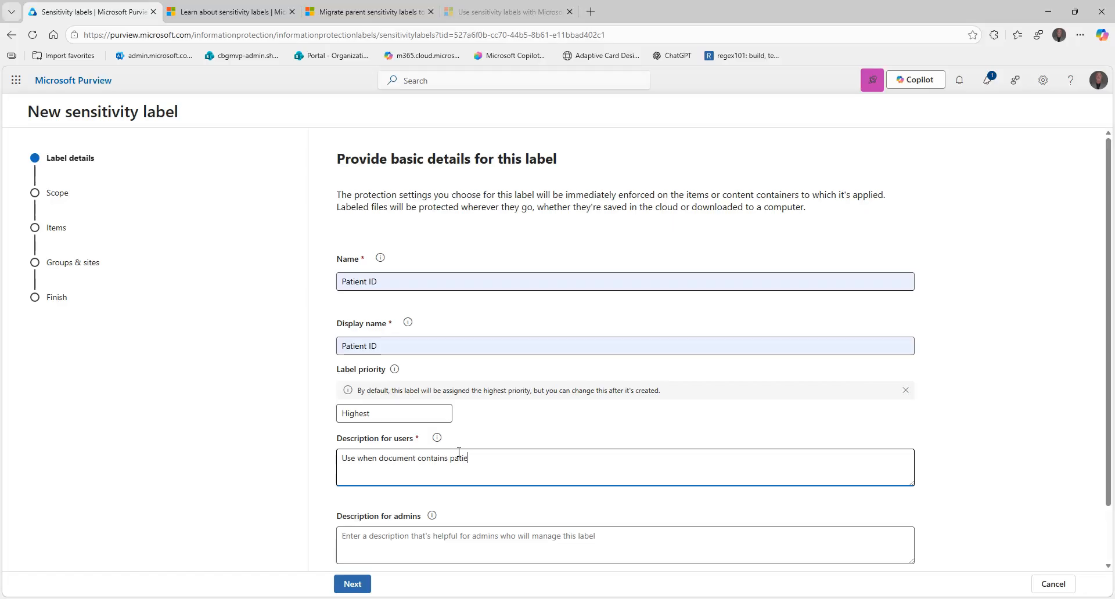
key("ctrl+a")
key("ctrl+c")
key("Tab")
key("Tab")
key("ctrl+v")
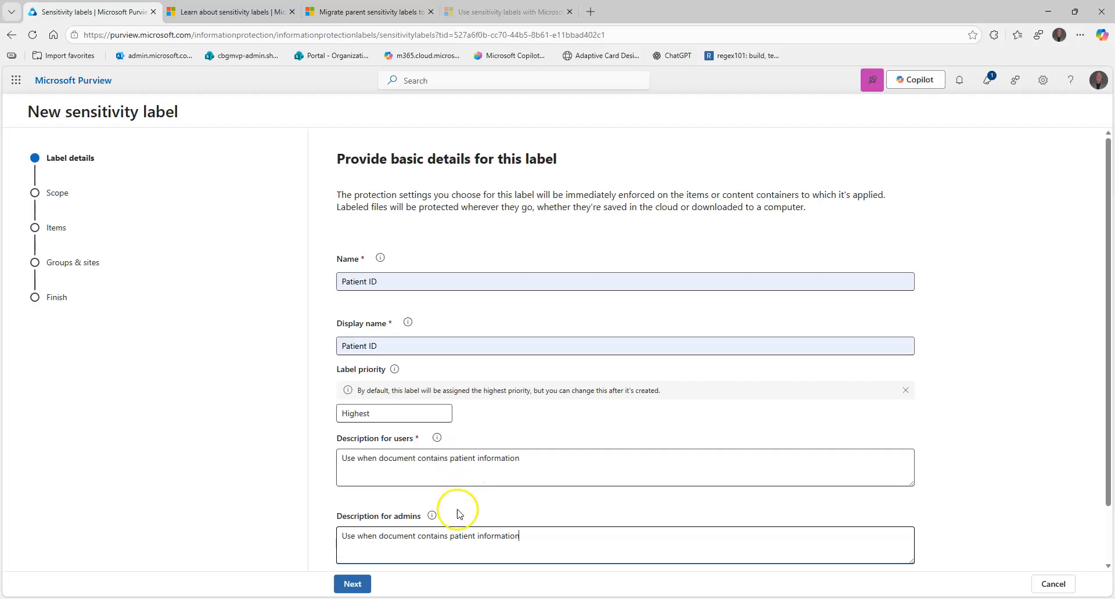
Set the label color to orange and continue to the scope settings
scroll(558, 478, "down", 1)
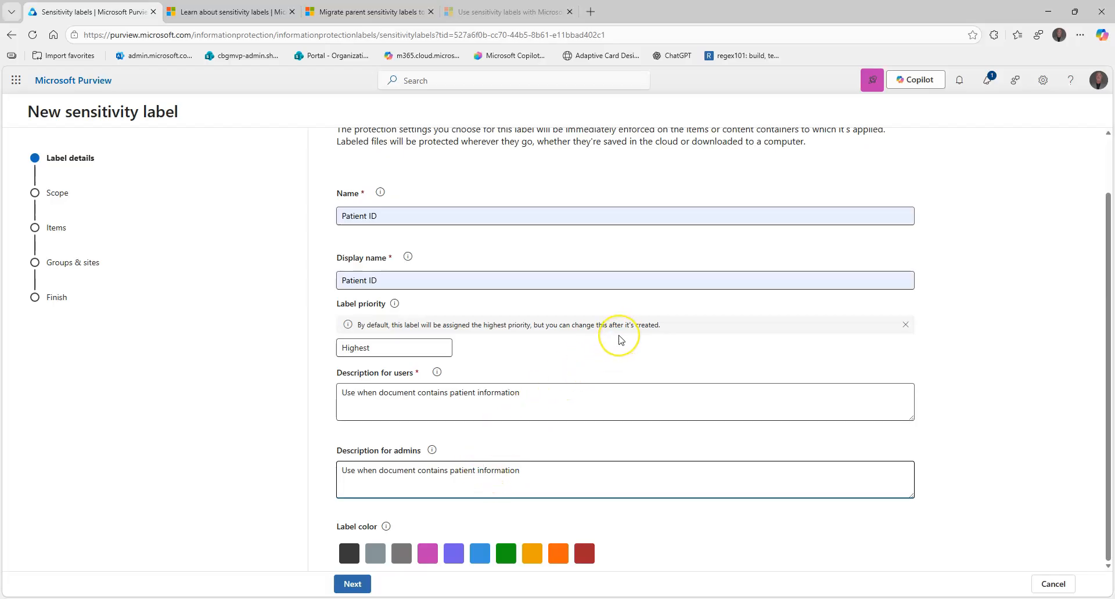
scroll(618, 341, "up", 1)
scroll(616, 343, "down", 1)
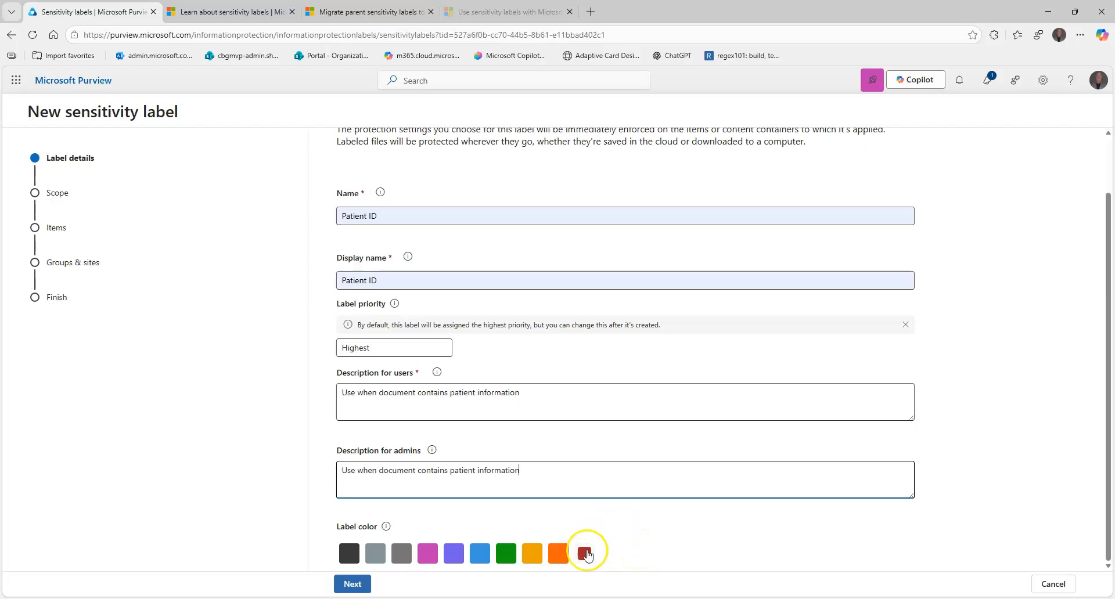
scroll(427, 283, "up", 2)
scroll(427, 283, "down", 2)
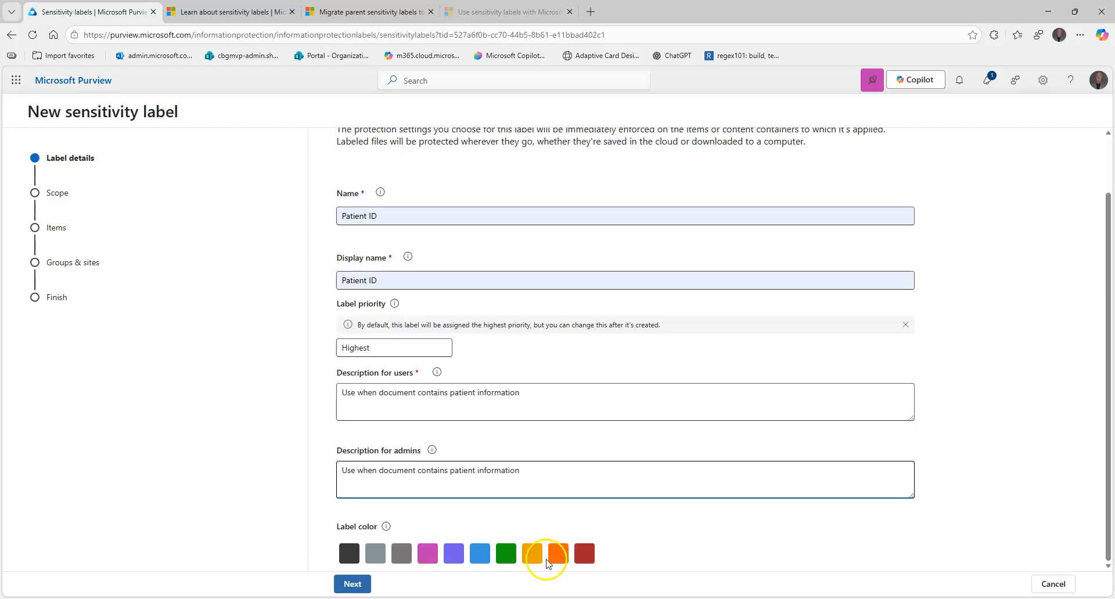
left_click(554, 557)
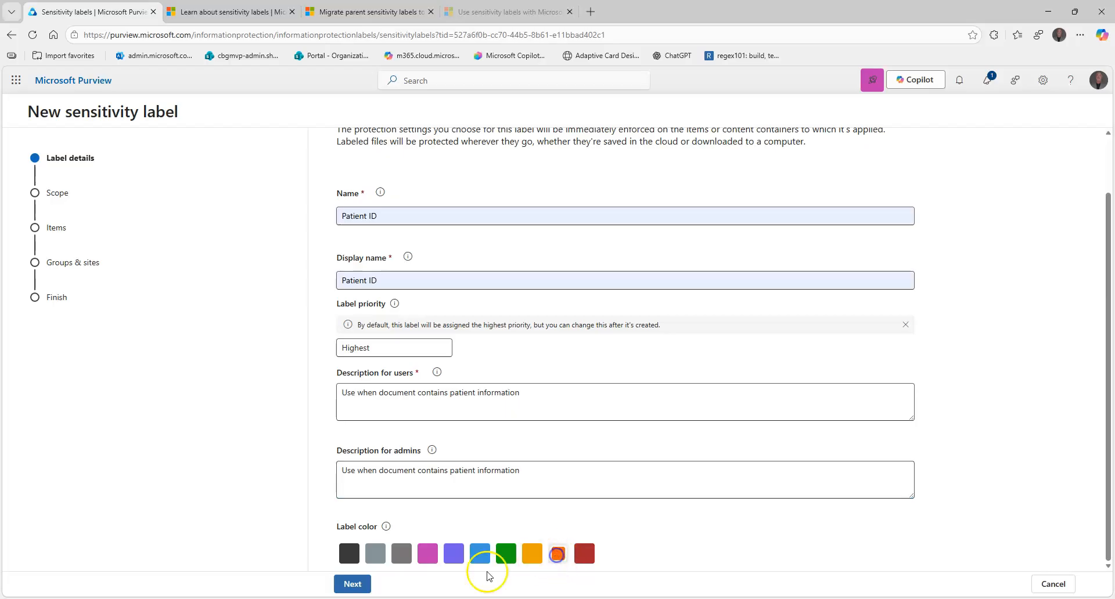
left_click(353, 584)
Examine the scope options for the label, including the note about meeting scope inheritance
left_click(310, 130)
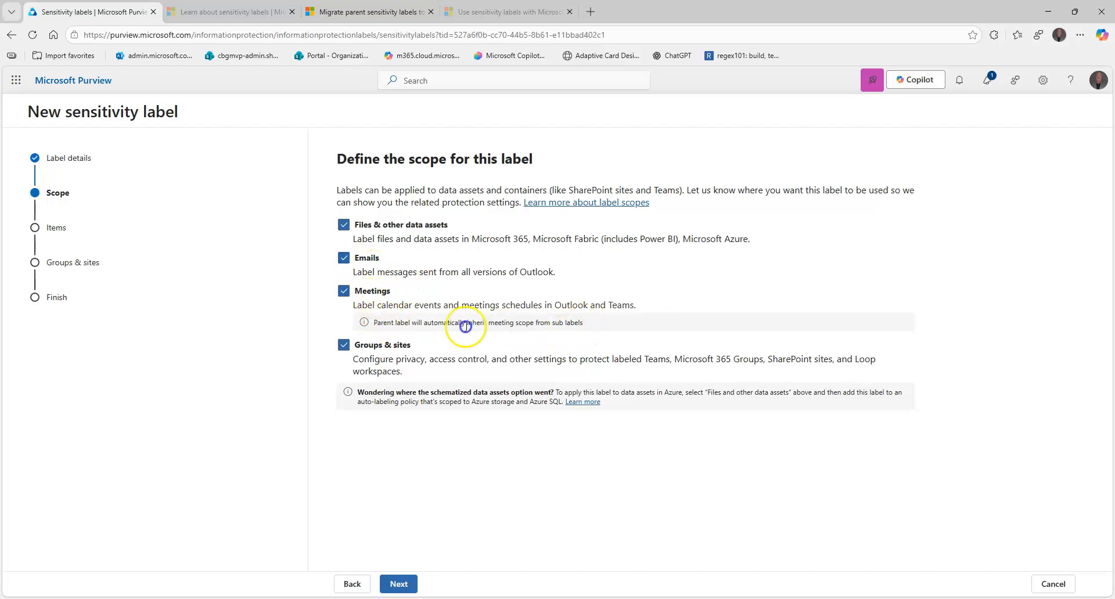
left_click_drag(466, 328, 416, 326)
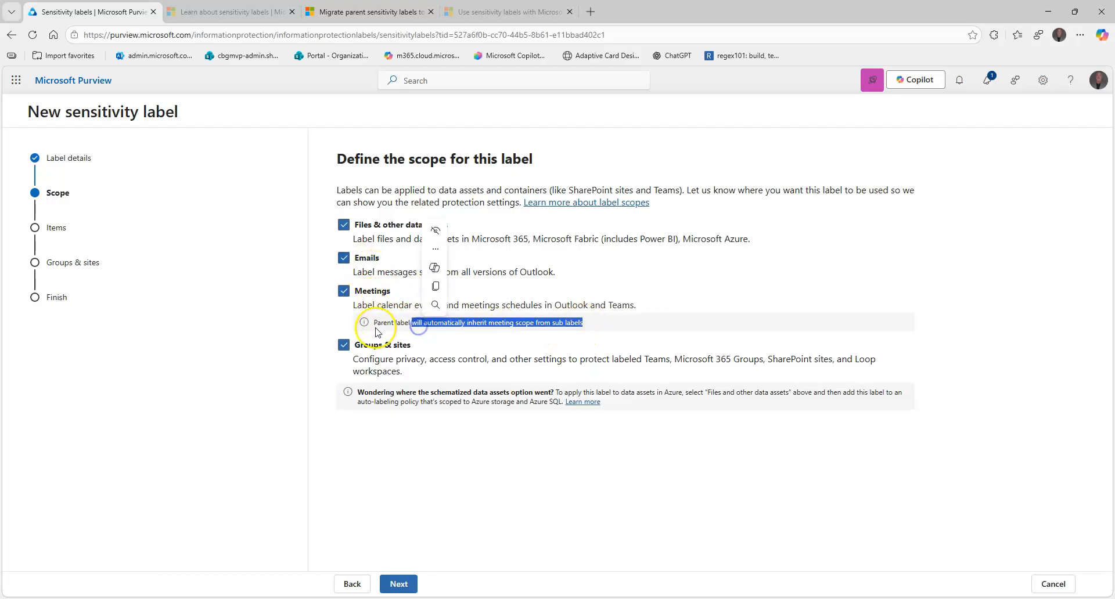
left_click(495, 452)
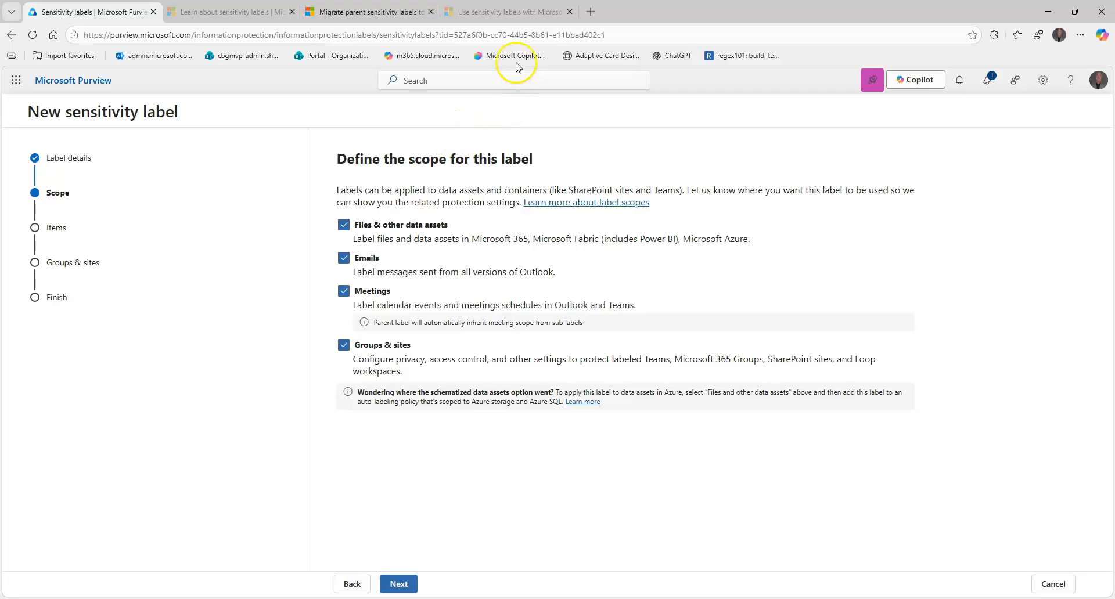
Review the article on using sensitivity labels with Microsoft Teams, Microsoft 365 groups and SharePoint sites, including the team site example
left_click(507, 11)
scroll(482, 181, "up", 3)
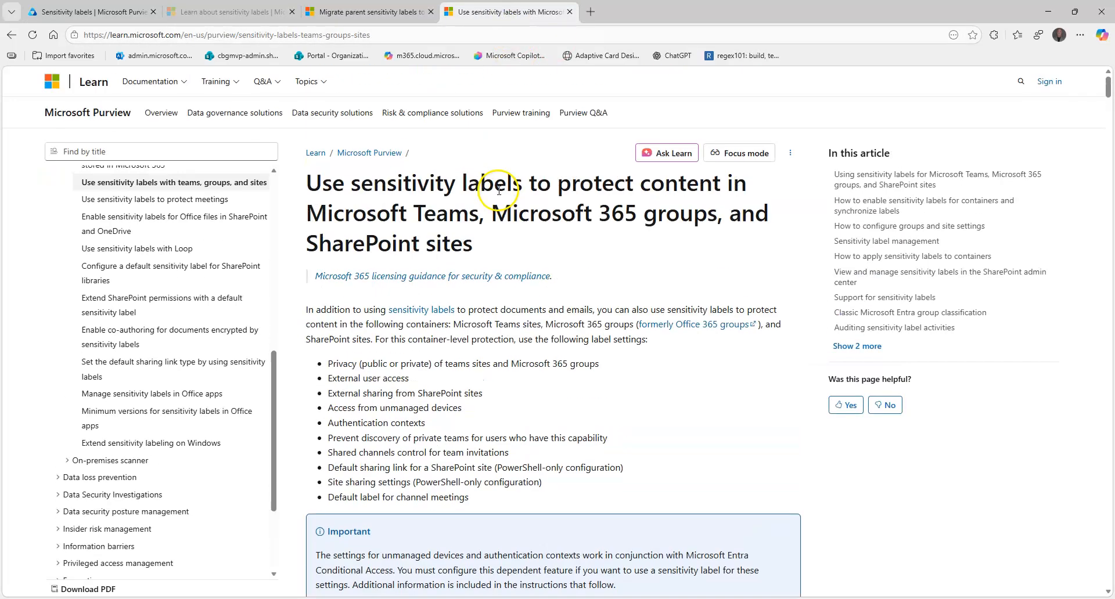
scroll(589, 218, "down", 15)
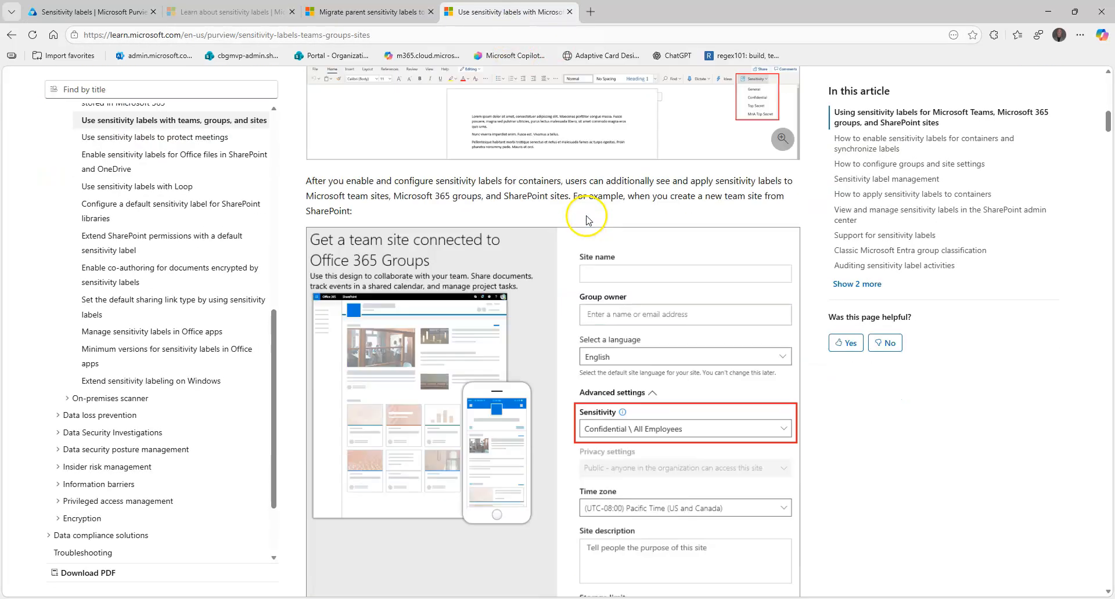
scroll(585, 218, "down", 6)
scroll(586, 218, "up", 12)
scroll(587, 218, "up", 6)
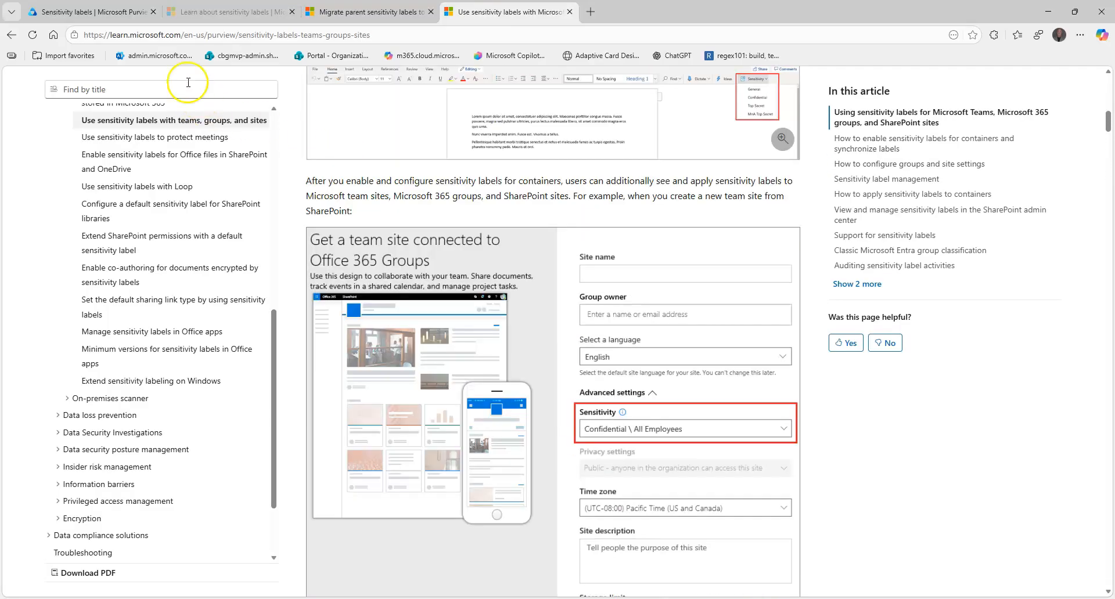
Accept the label's full scope and enable access control, content marking, and Teams meetings and chats protection
left_click(129, 12)
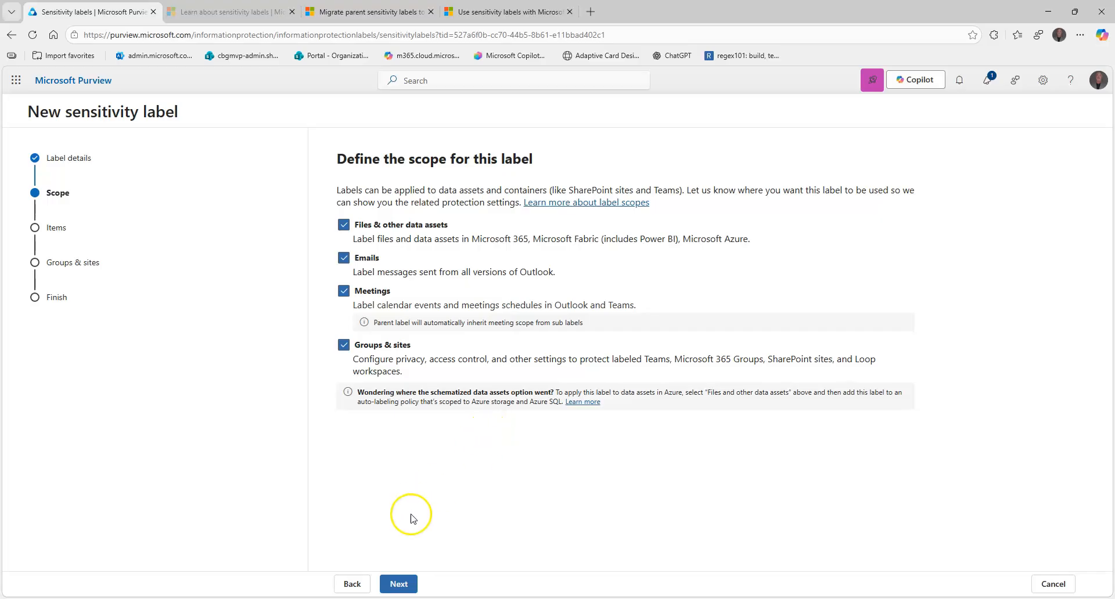
left_click(398, 584)
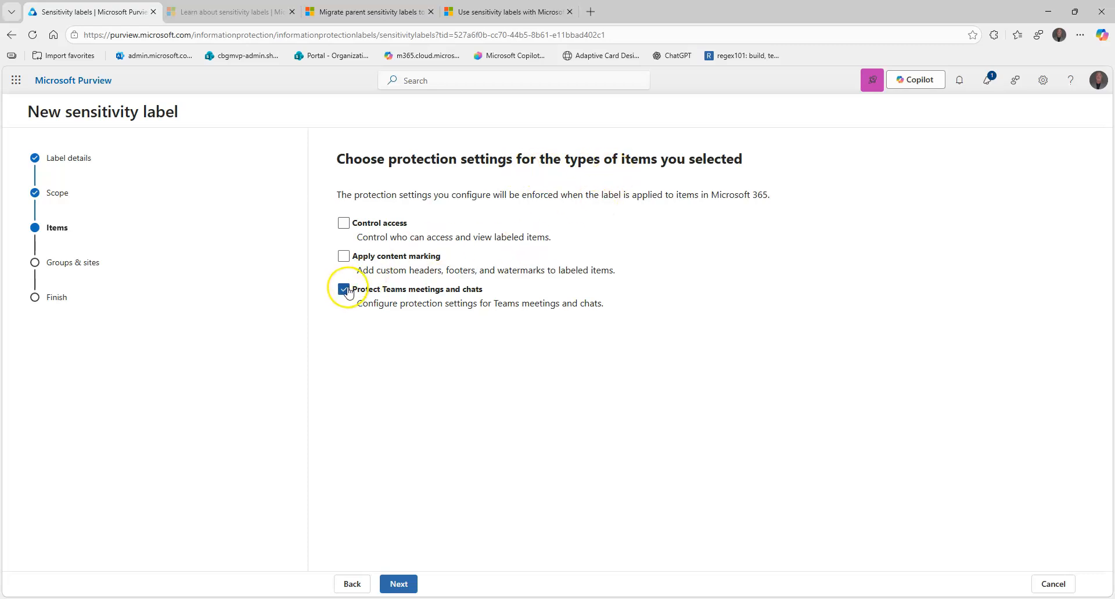
left_click(377, 223)
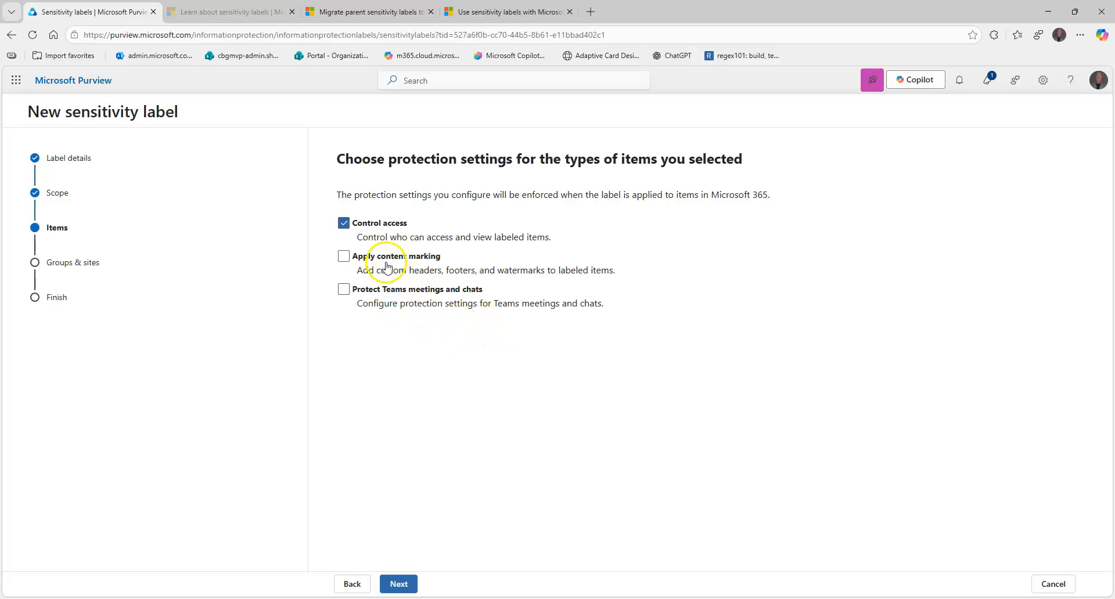
left_click(342, 257)
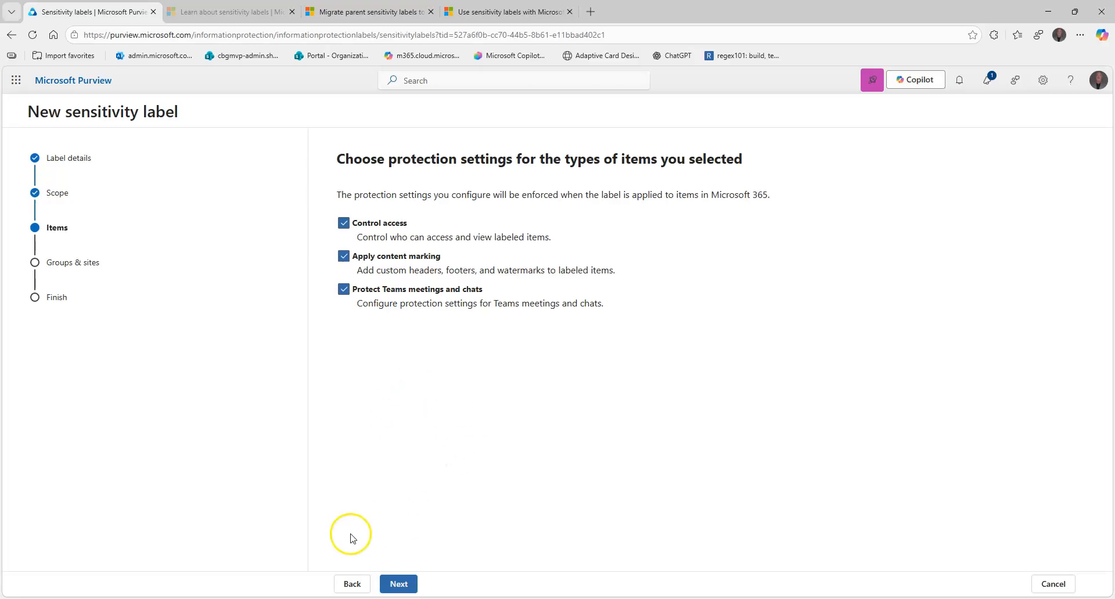
left_click(398, 584)
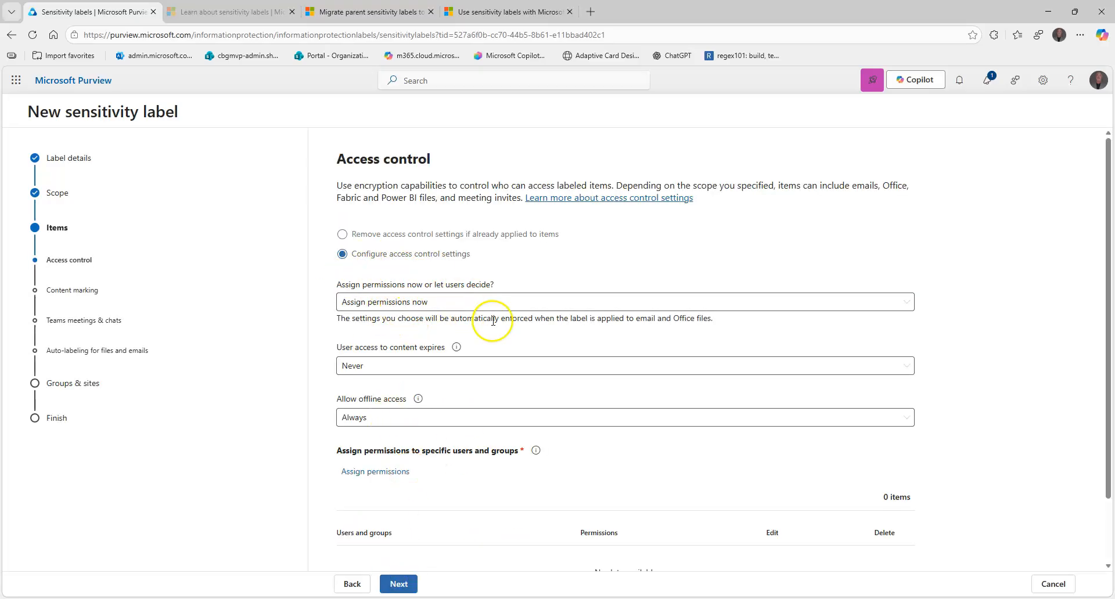
Try the option that lets users assign permissions when they apply the label, and return to assigning permissions now
left_click(511, 302)
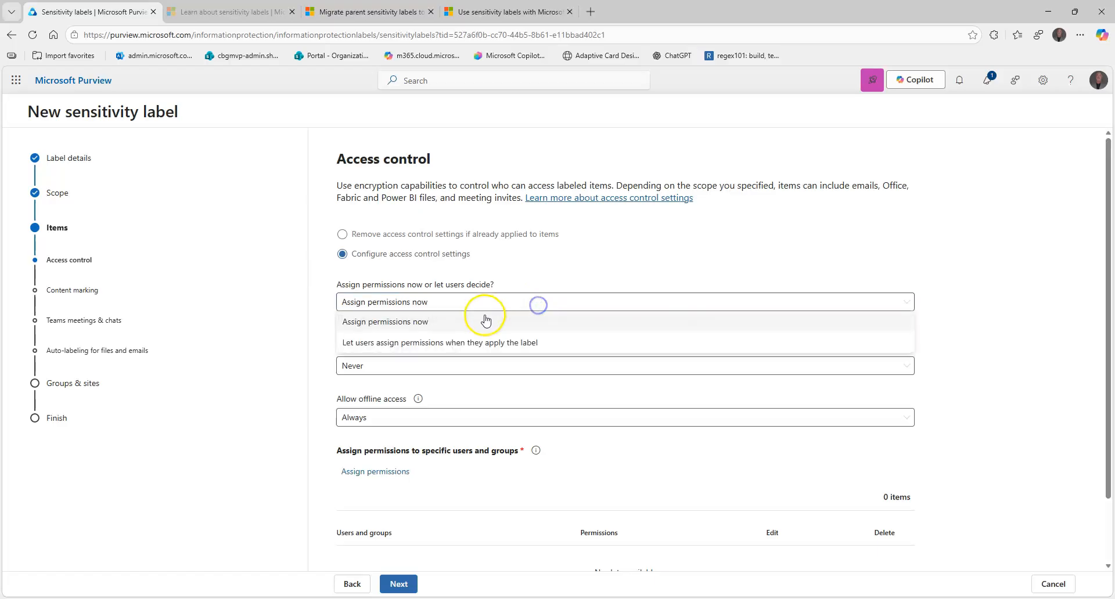
left_click(426, 344)
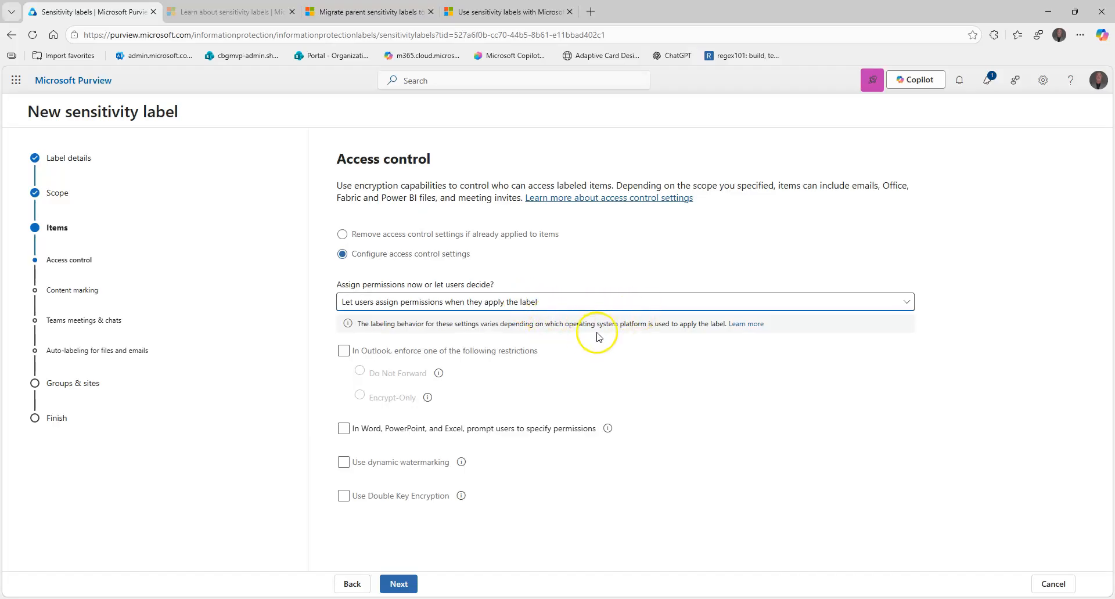
left_click(563, 301)
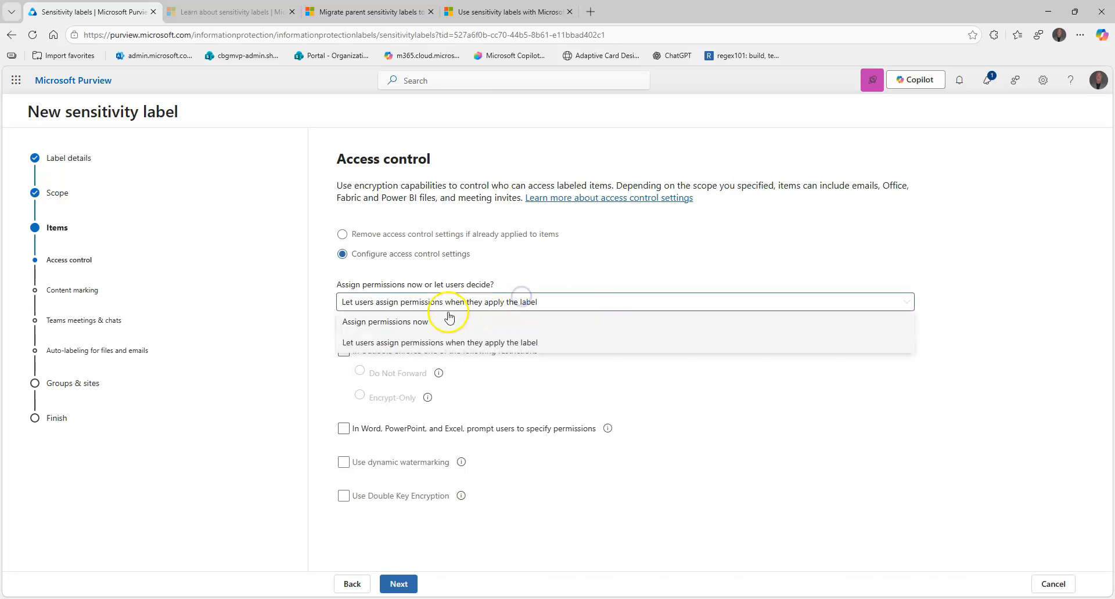
left_click(419, 323)
Assign permissions for the labeled content to all users and groups in the organization and save the assignment
scroll(399, 398, "down", 2)
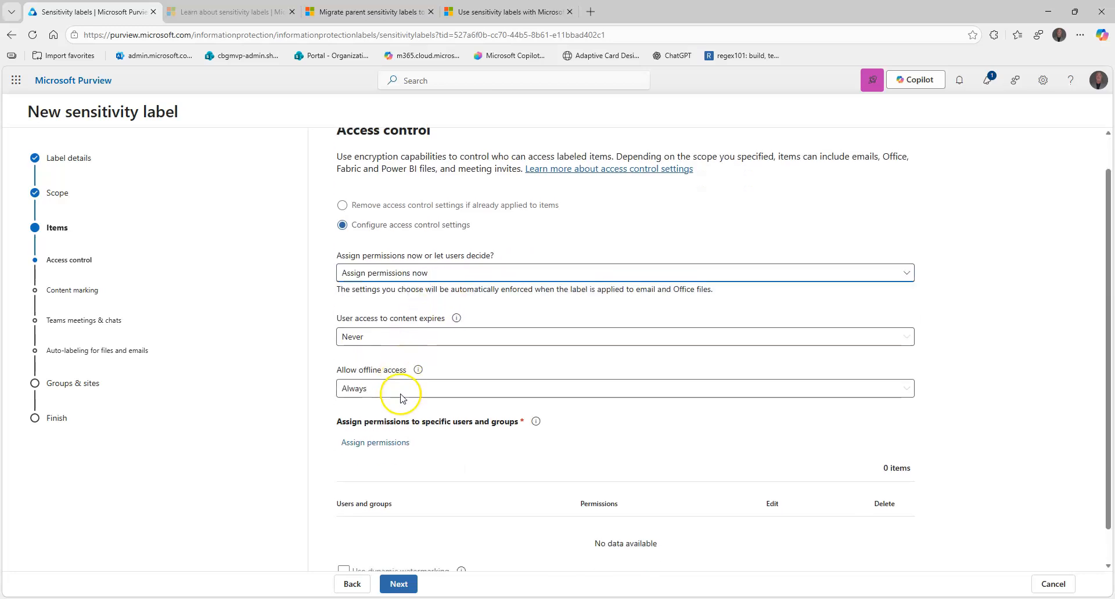
left_click(382, 397)
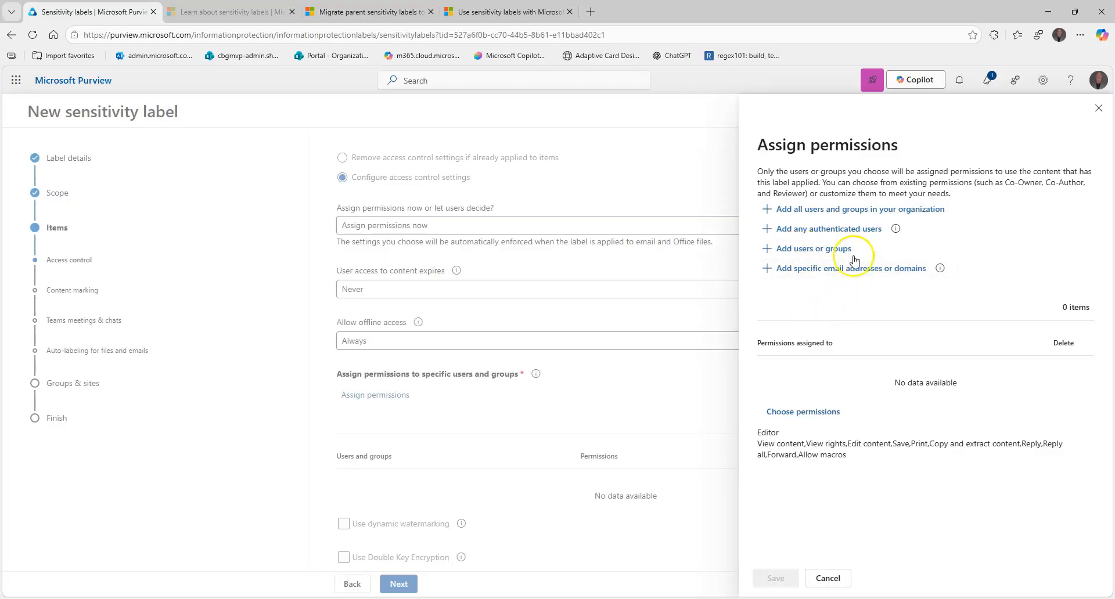
left_click(830, 209)
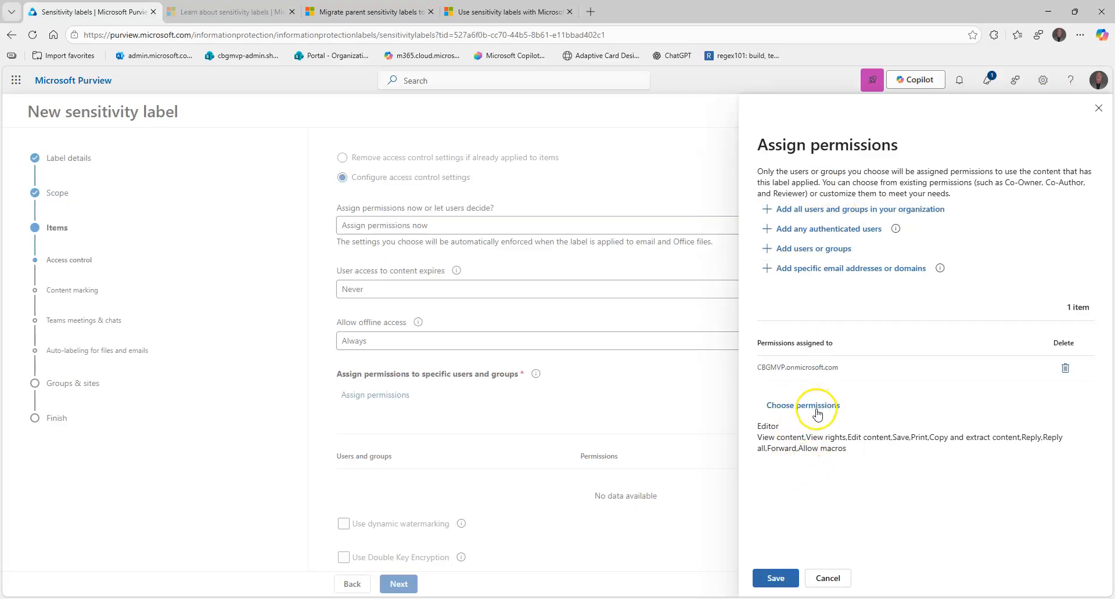
left_click(777, 578)
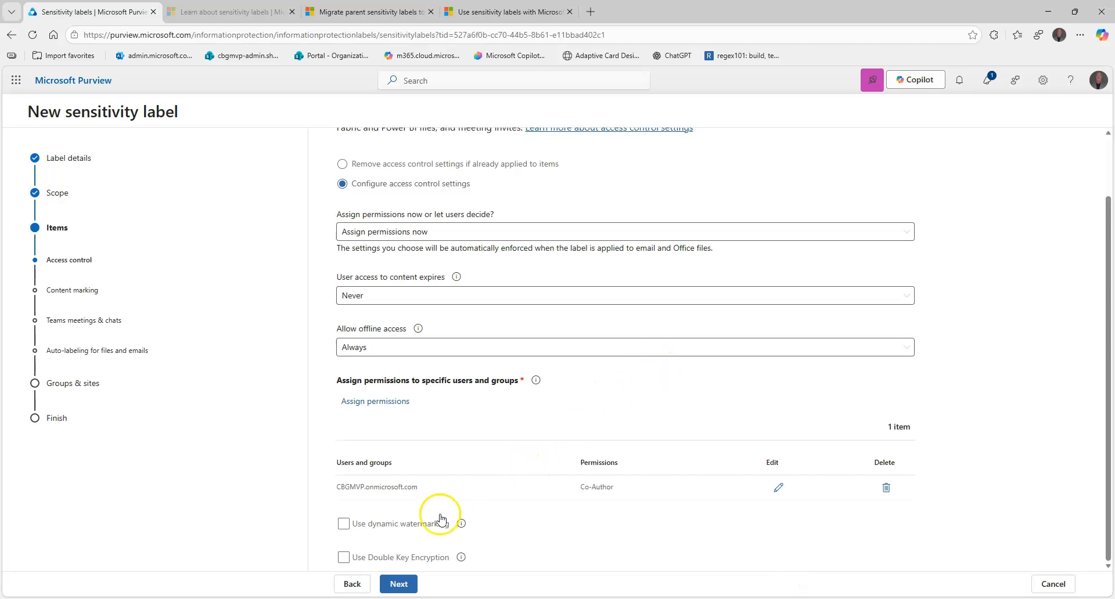
Try dynamic watermarking and its custom text settings, and turn the watermarking back off
left_click(347, 525)
scroll(424, 498, "down", 1)
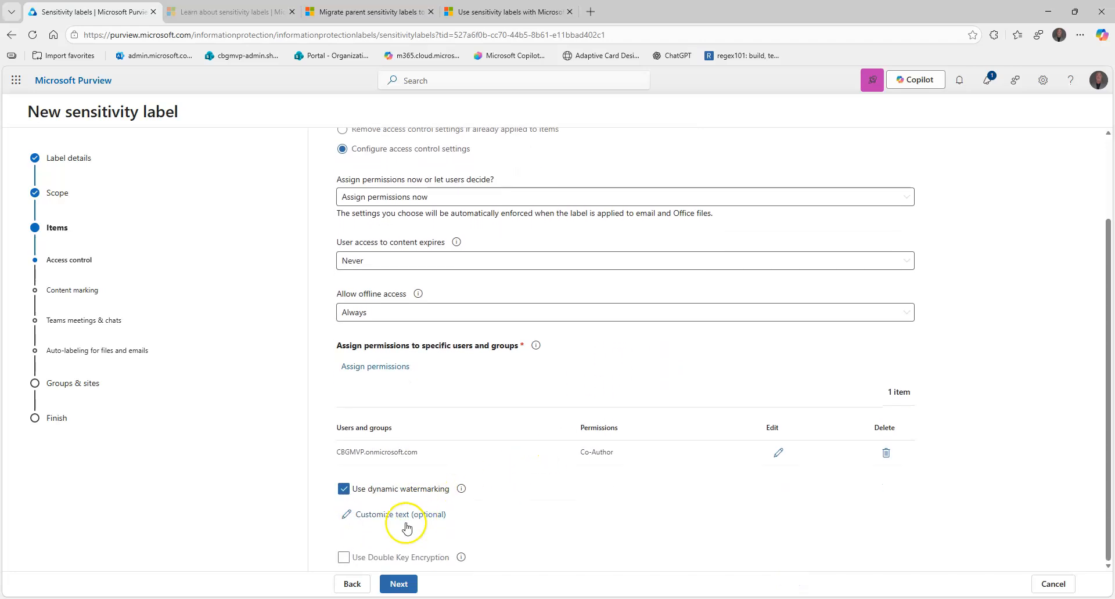
left_click(349, 515)
left_click(804, 198)
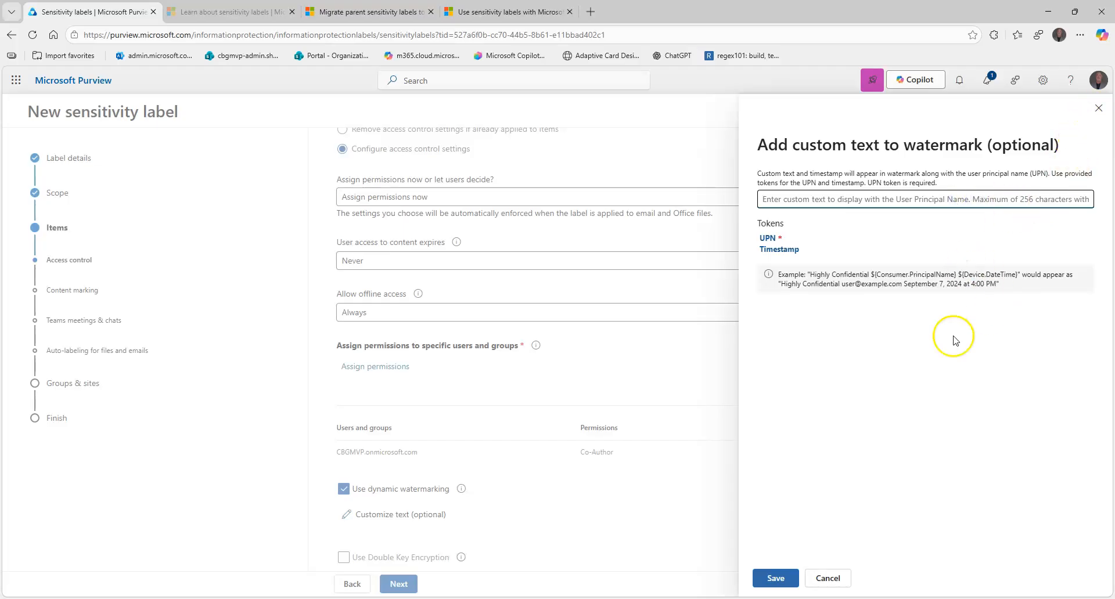
left_click(832, 579)
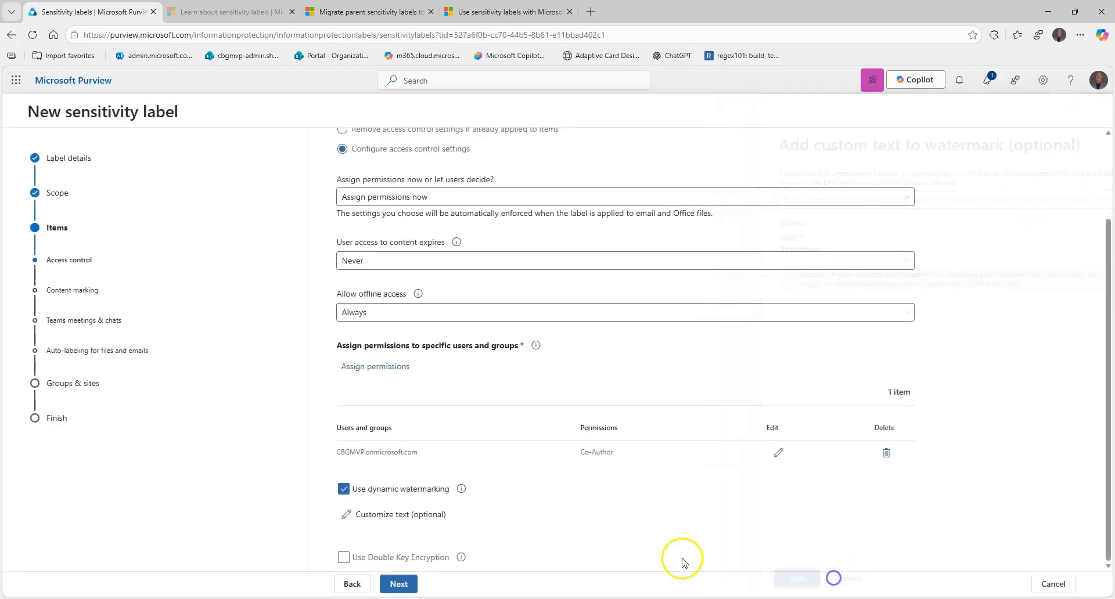
left_click(343, 490)
Accept the access control settings and turn on content marking with a header and a footer
scroll(467, 374, "up", 2)
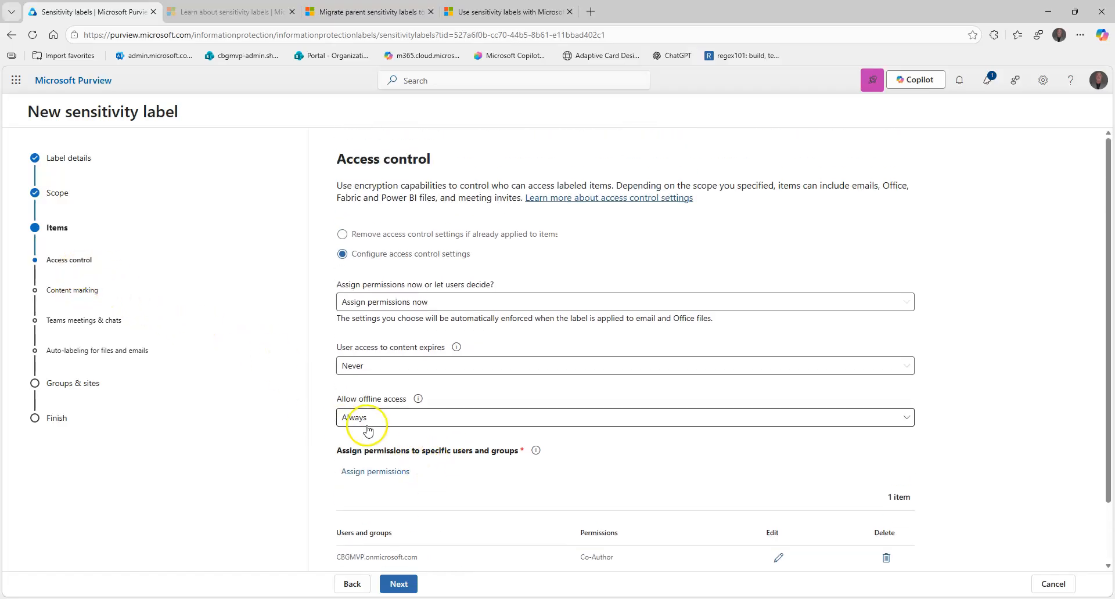
scroll(441, 424, "down", 2)
left_click(399, 584)
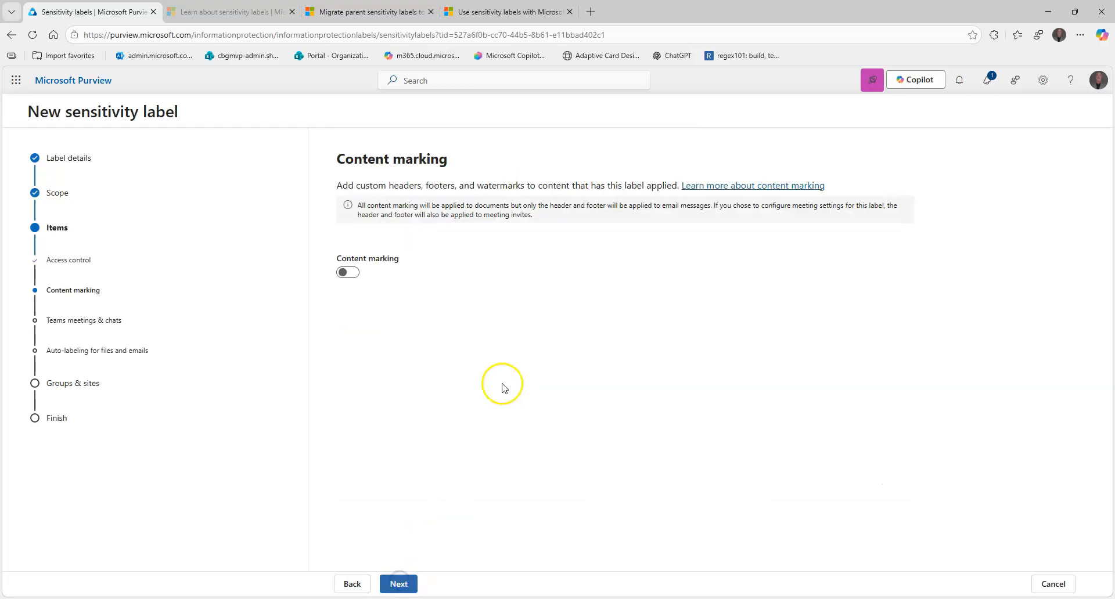
left_click(348, 272)
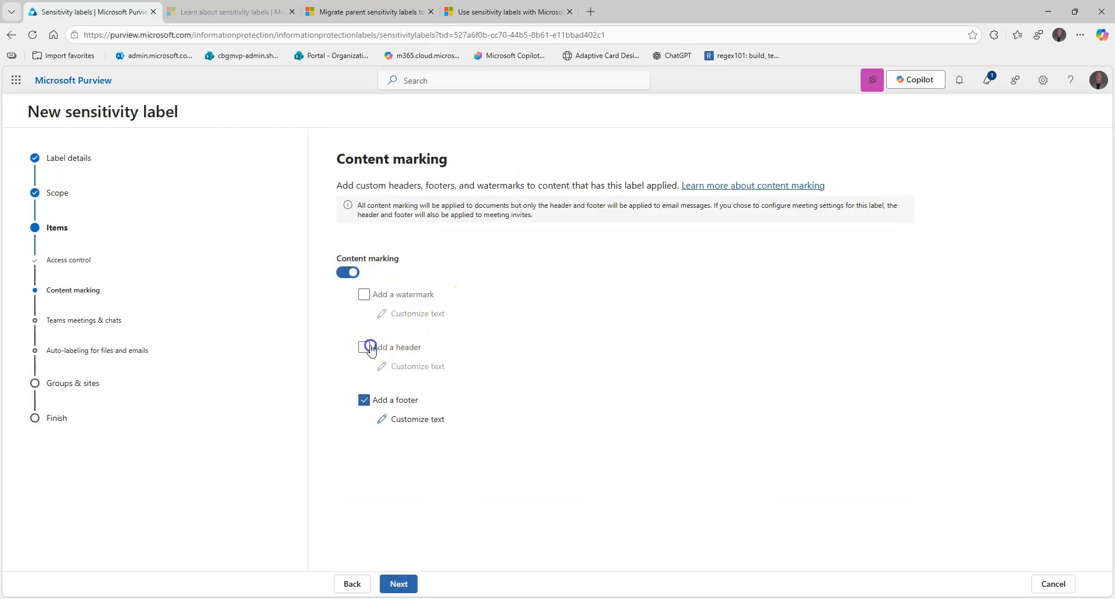
Set the header text to "Internal Only" with a red font color and save it
left_click(383, 366)
left_click(800, 203)
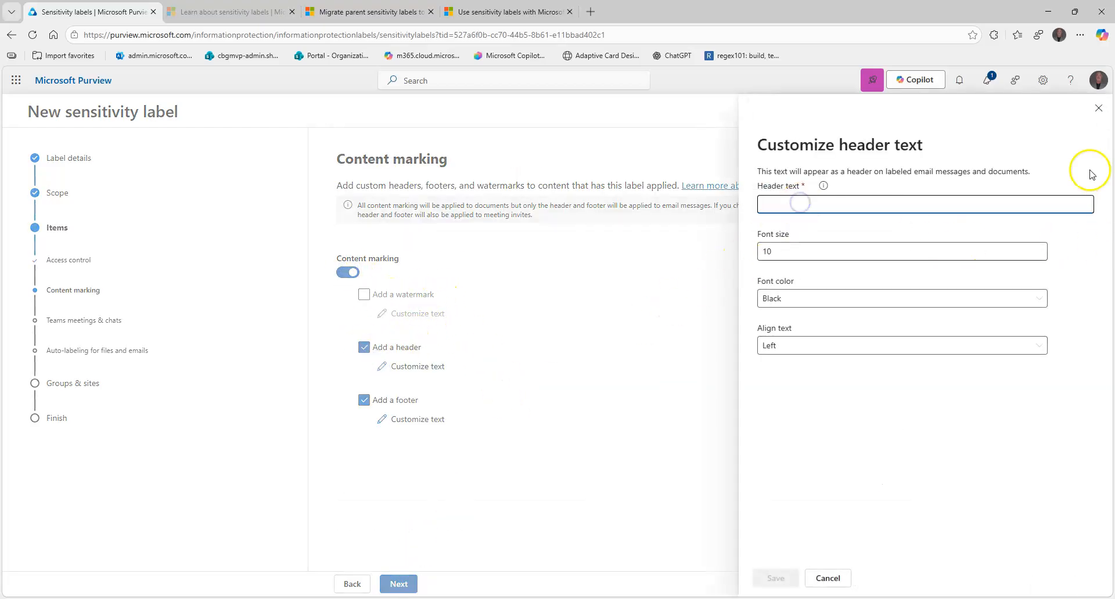
type("Internal Only")
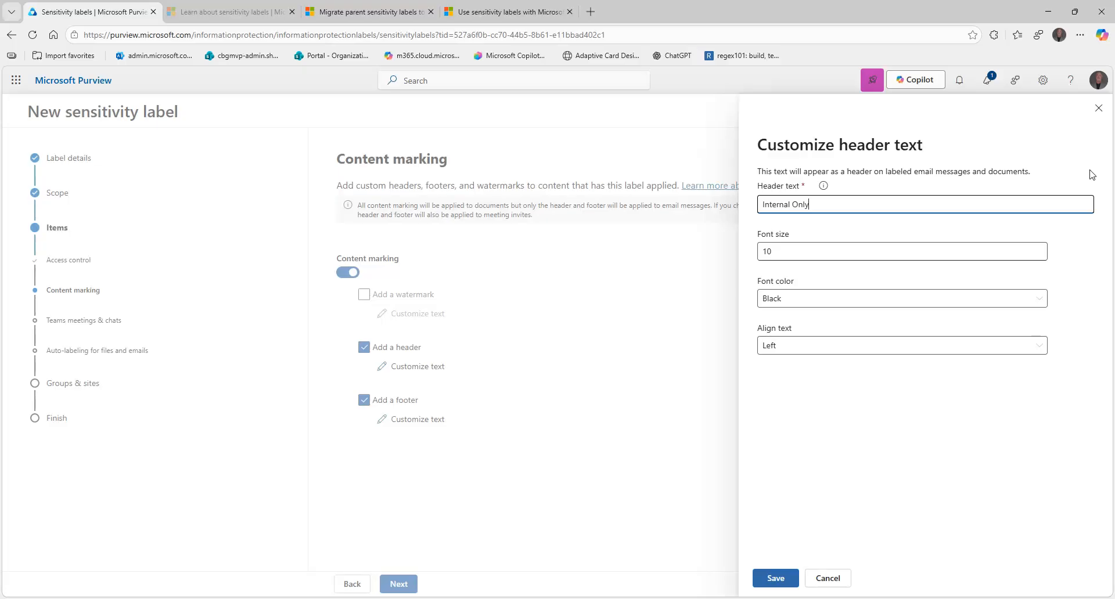
left_click(837, 303)
left_click(770, 401)
left_click_drag(831, 206, 701, 209)
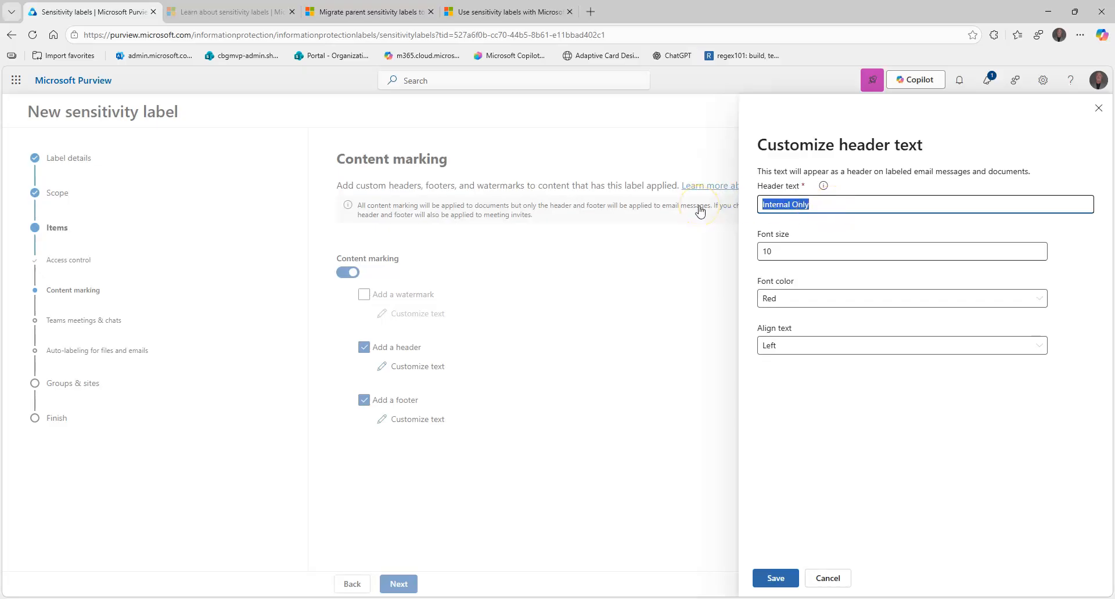
left_click(778, 578)
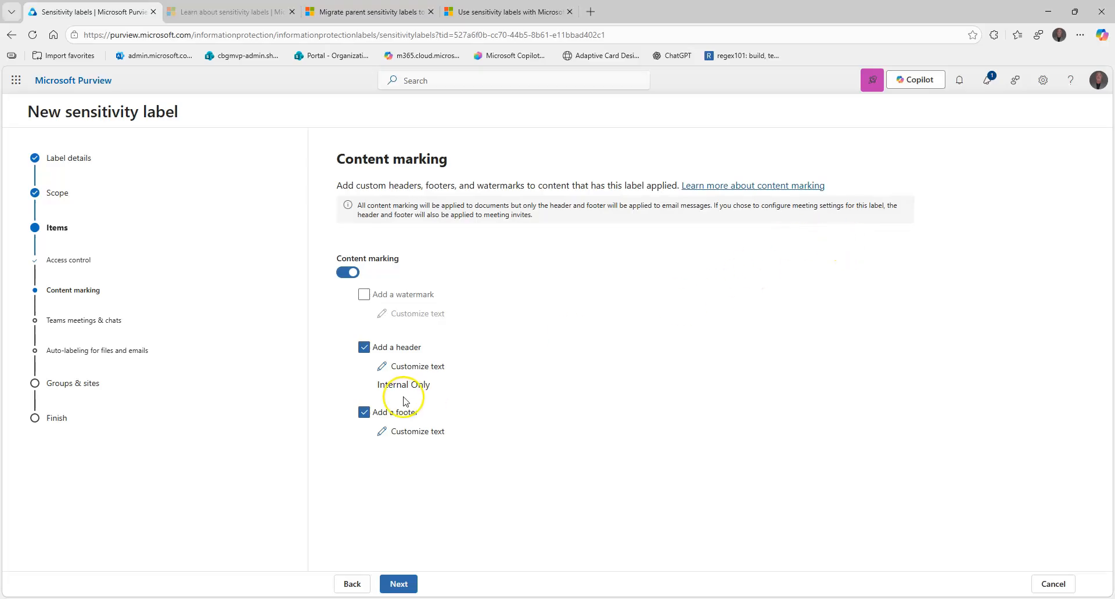
Set the footer text to "Internal Only" with a red font color and save it
left_click(393, 432)
left_click(818, 206)
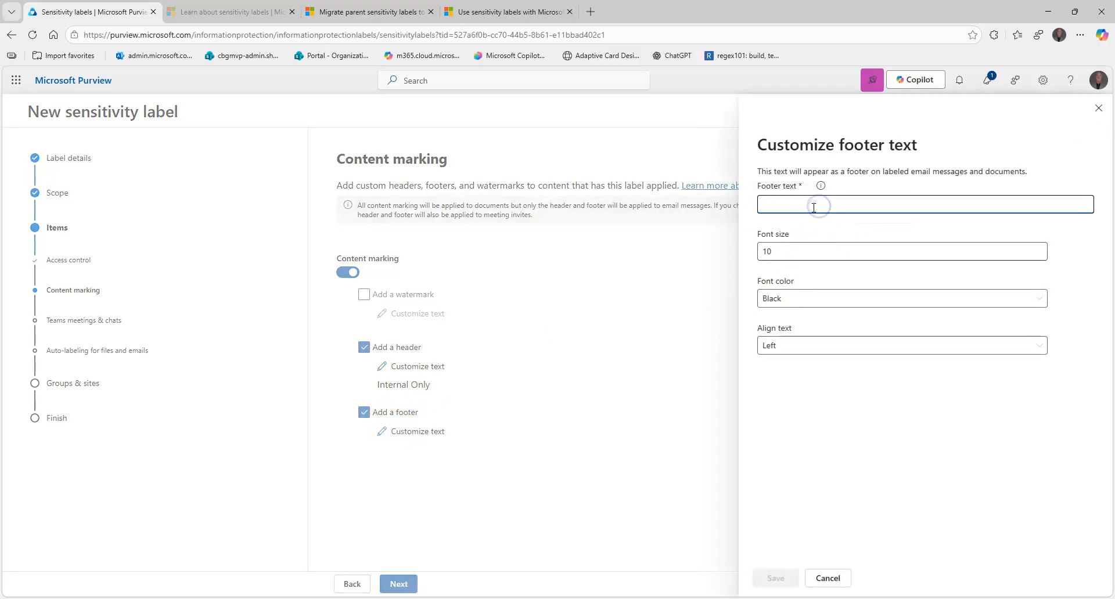
type("Internal Only")
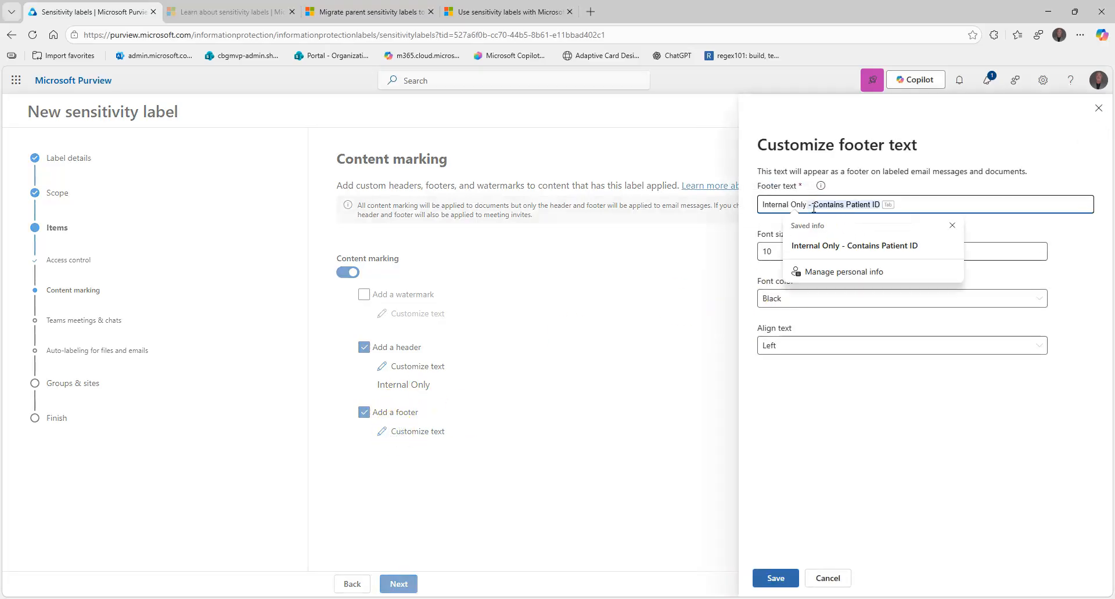
key("Delete")
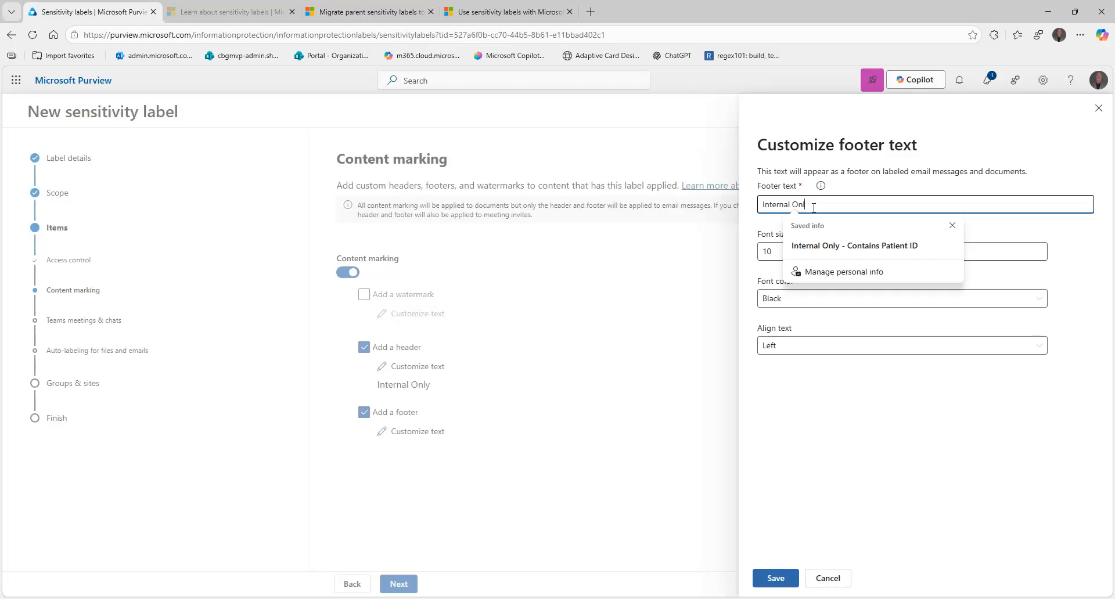
type("y")
key("Delete")
key("Tab")
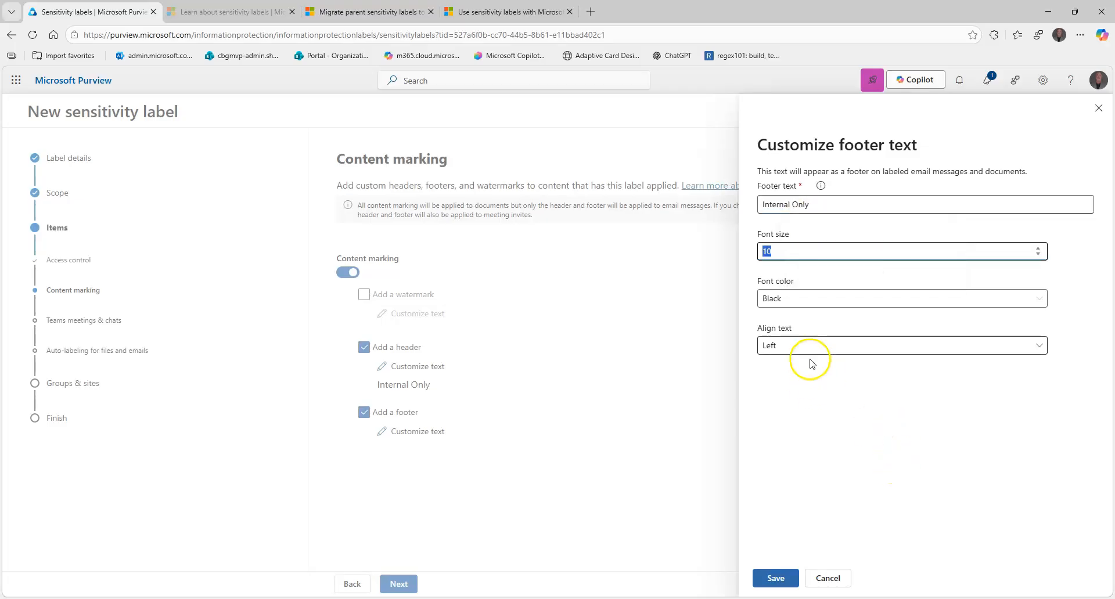
left_click(776, 300)
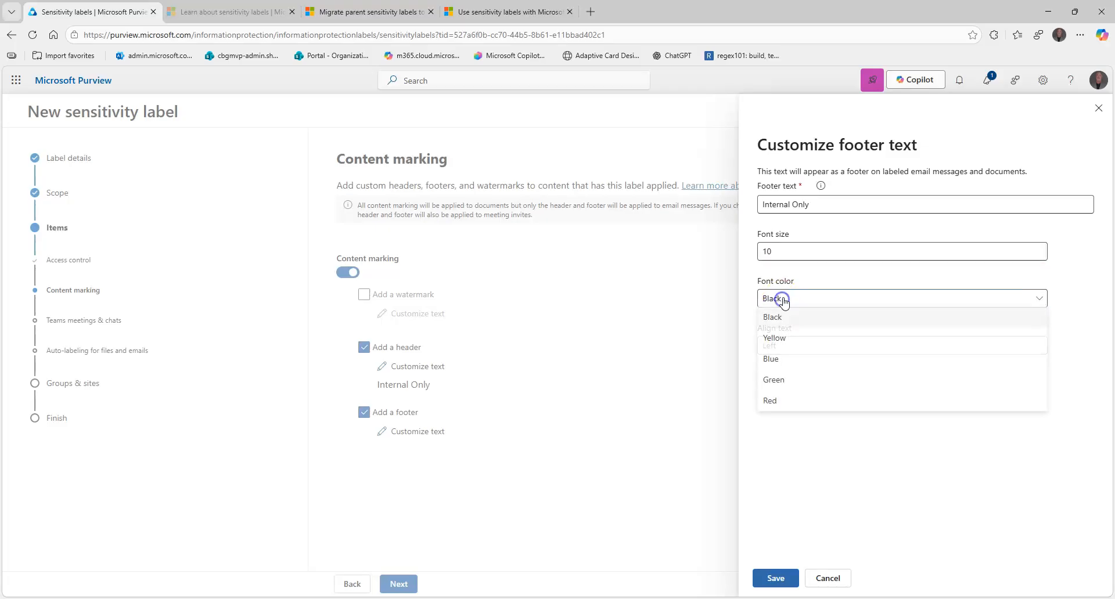
left_click(773, 402)
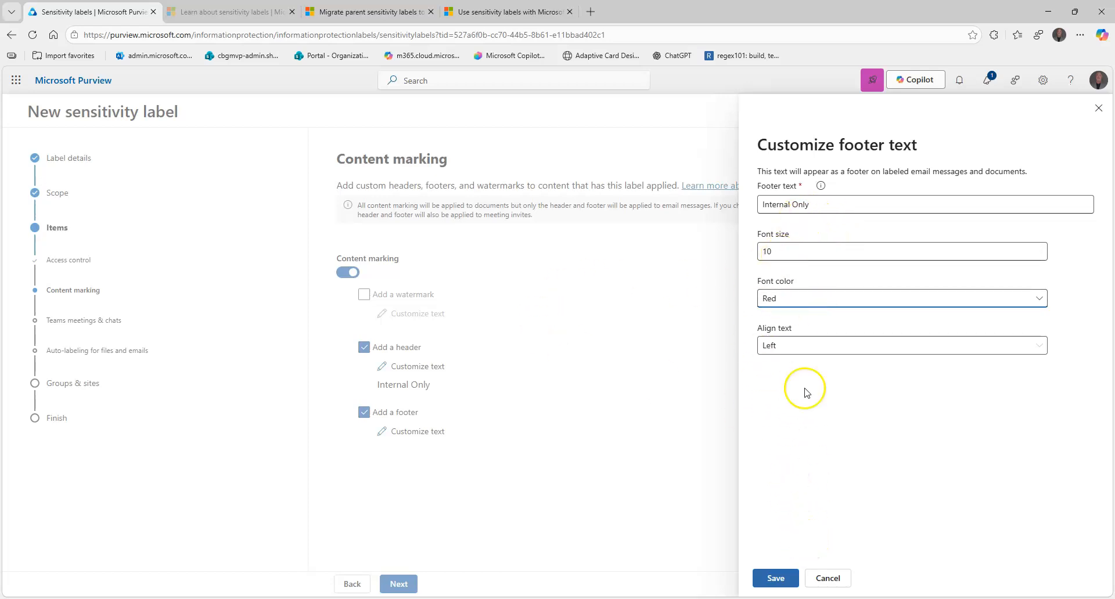
left_click(777, 578)
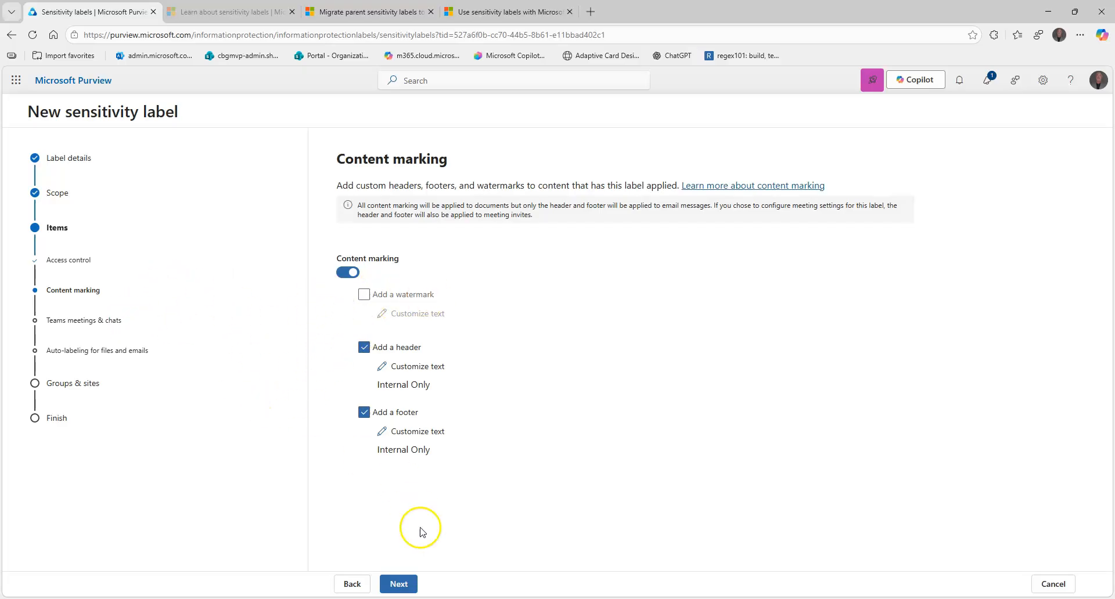
Review and accept the Teams meetings and chats settings, and continue past auto-labeling without enabling it
left_click(386, 585)
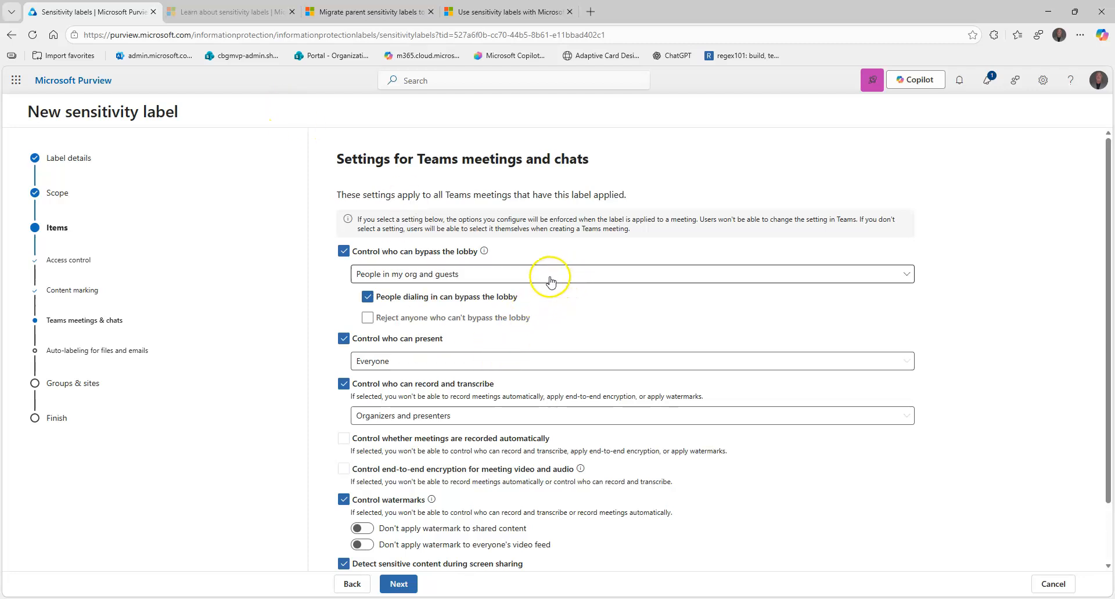
scroll(530, 288, "down", 2)
scroll(525, 295, "up", 2)
scroll(524, 293, "down", 2)
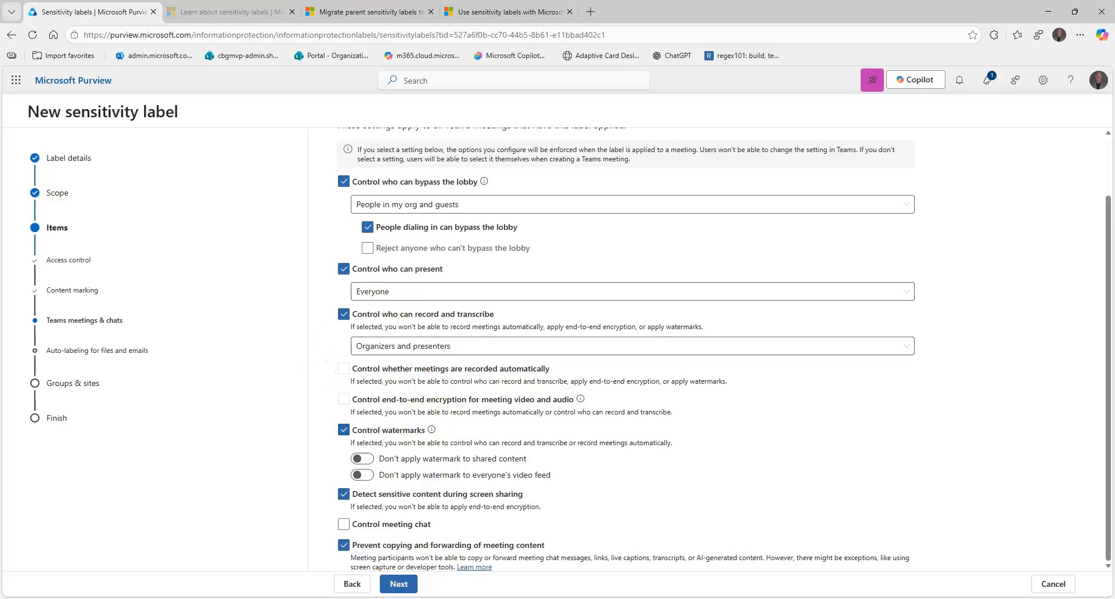
left_click(399, 587)
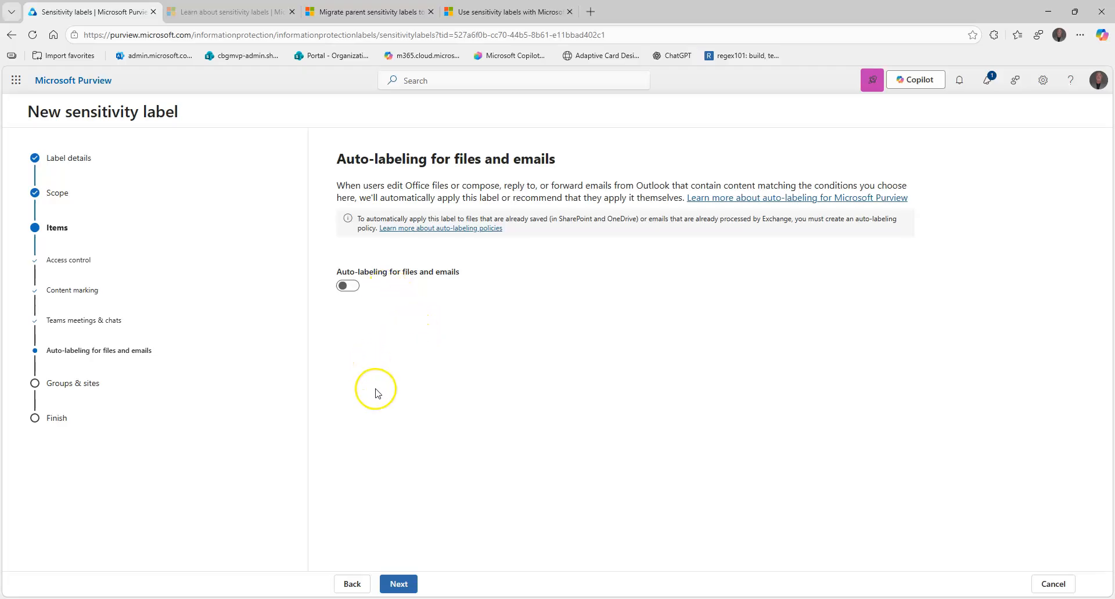
left_click(398, 583)
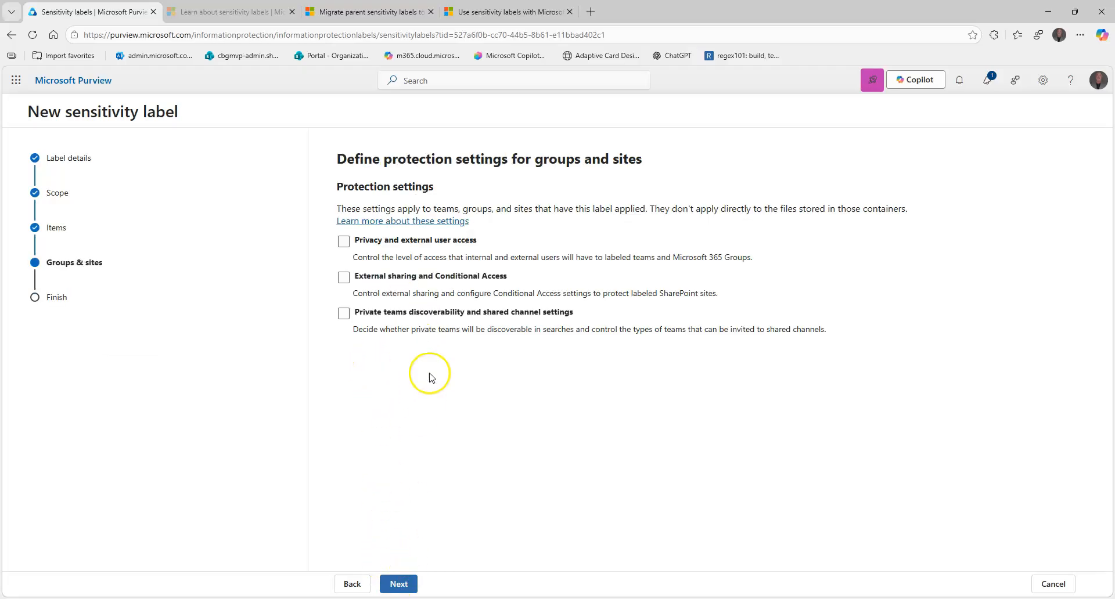
Enable privacy and external user access, external sharing and Conditional Access, and private teams discoverability and shared channel settings, and continue
left_click(402, 244)
left_click(410, 276)
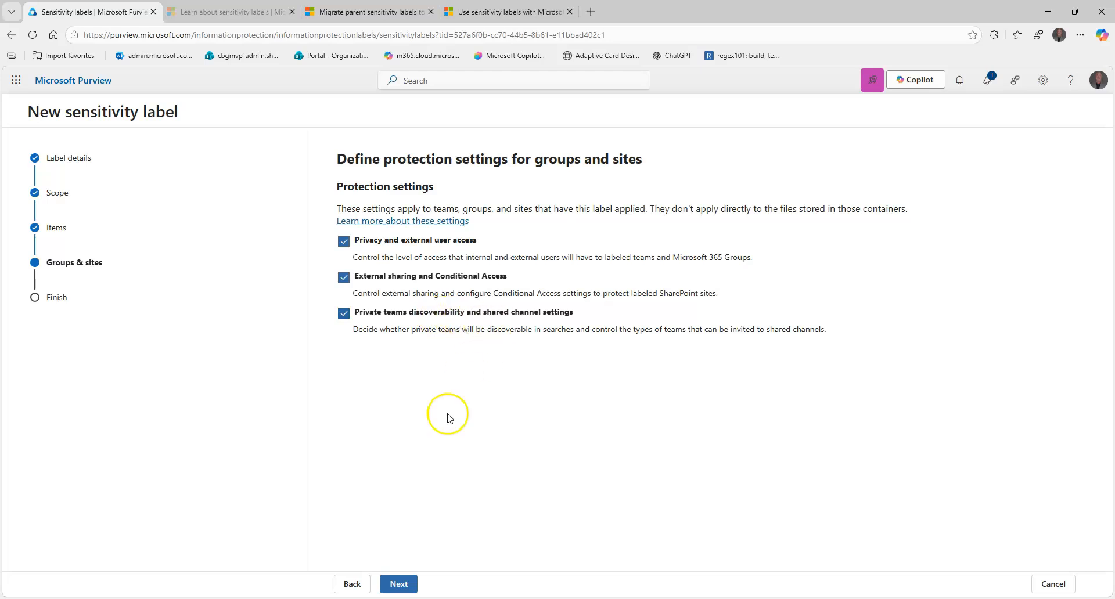
left_click(410, 589)
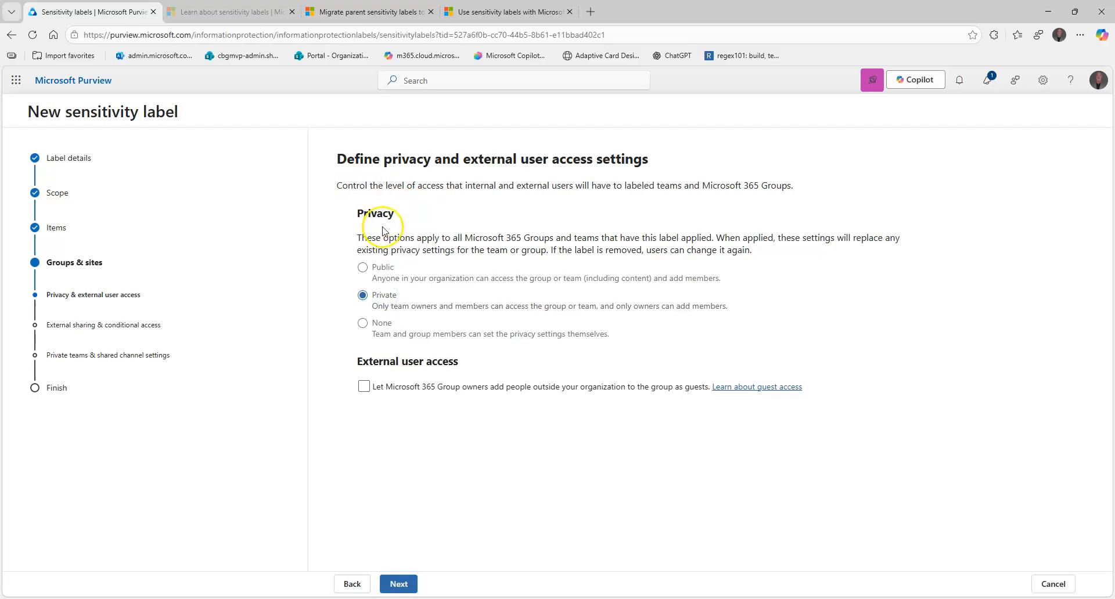
Keep the label's privacy set to Private without letting group owners add outside guests, and continue to the external sharing settings
left_click_drag(392, 241, 528, 241)
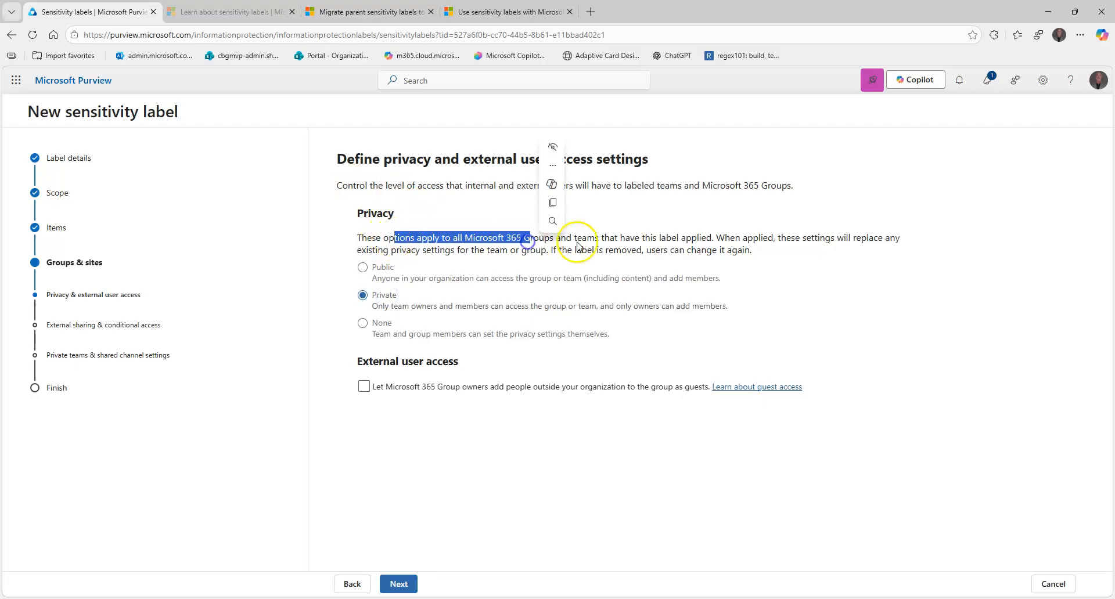
left_click(662, 233)
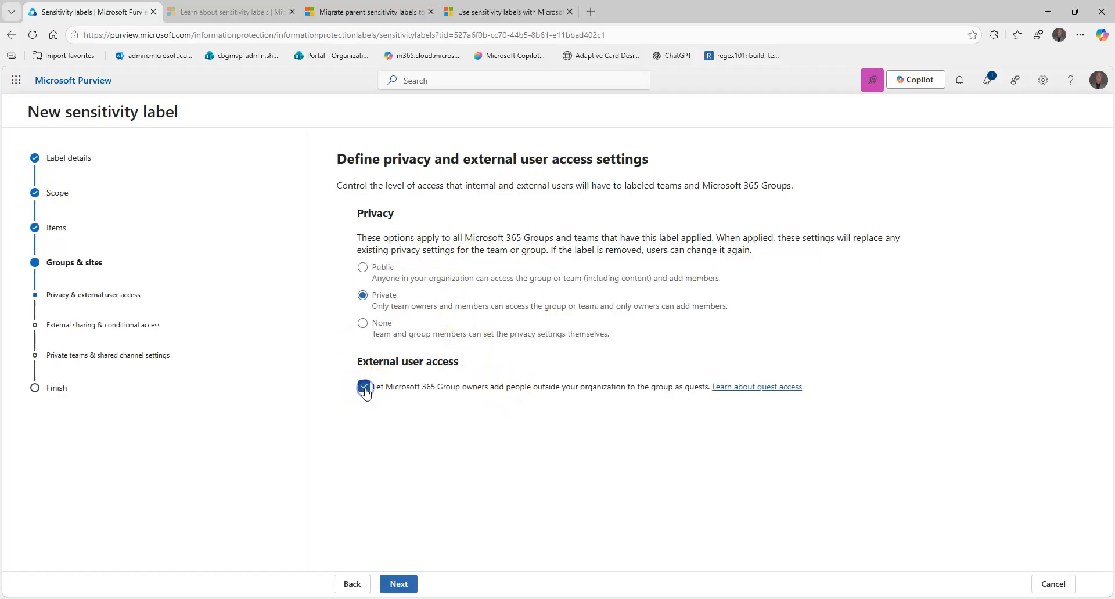
left_click(398, 586)
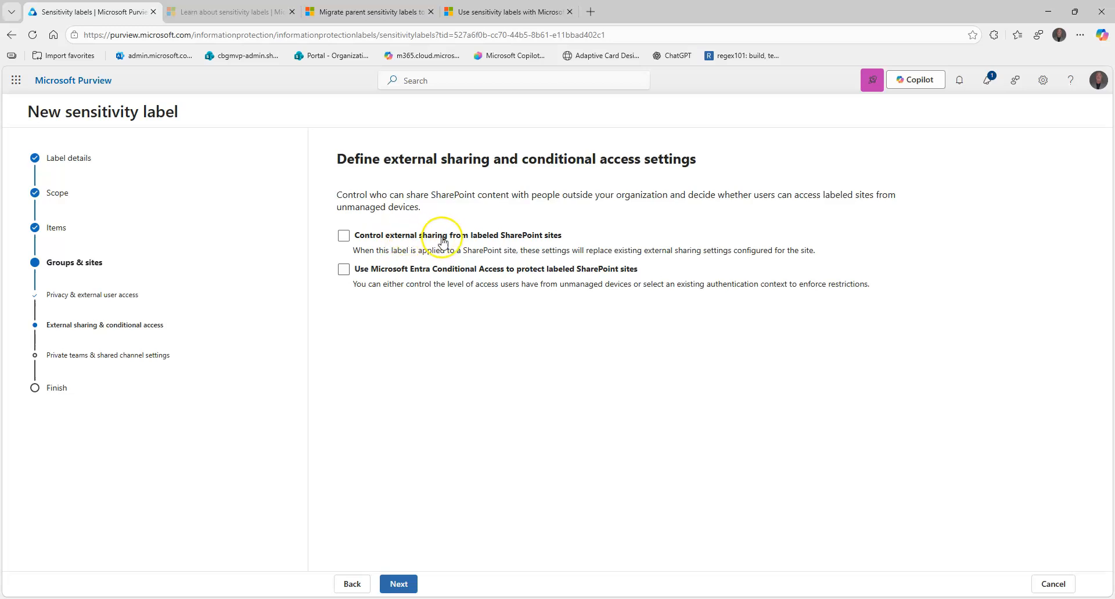
Enable external sharing control for labeled SharePoint sites and limit content sharing to only people in your organization
left_click(475, 239)
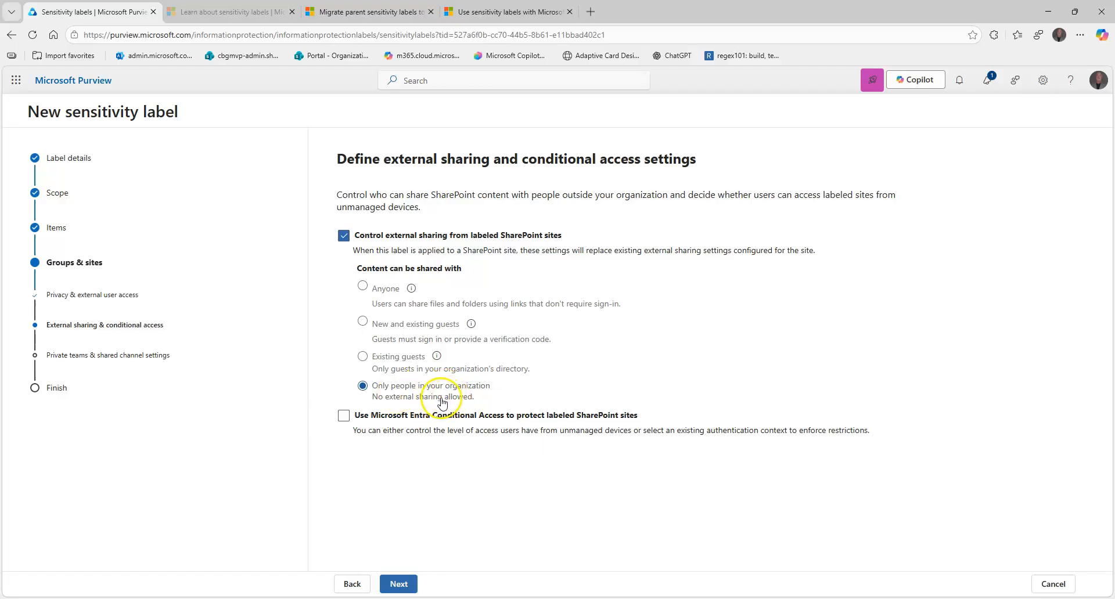
left_click_drag(585, 256, 646, 255)
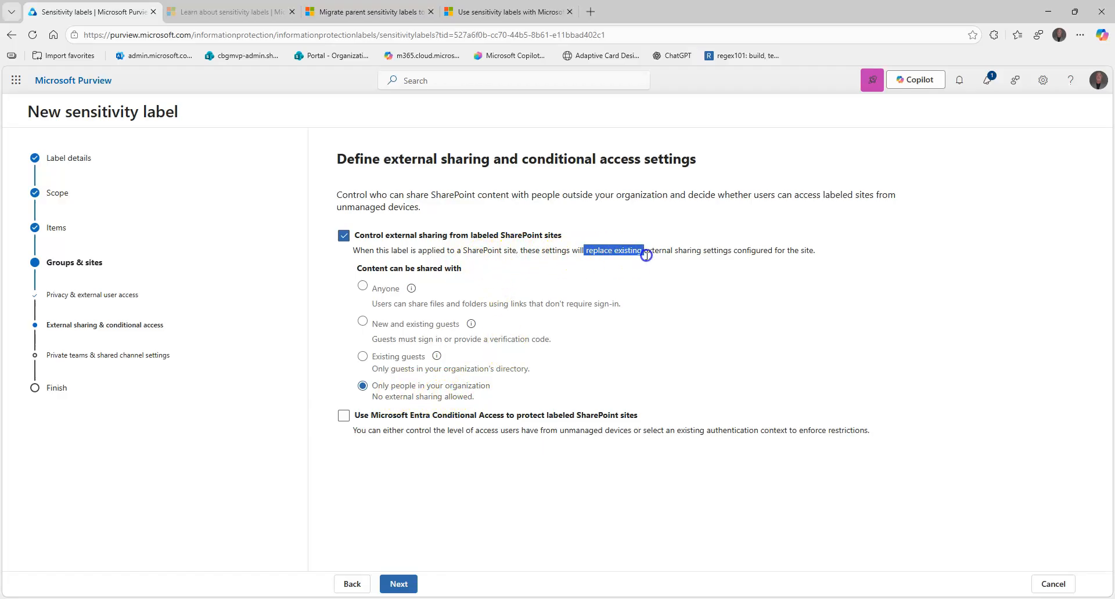
left_click_drag(722, 250, 816, 252)
left_click(812, 265)
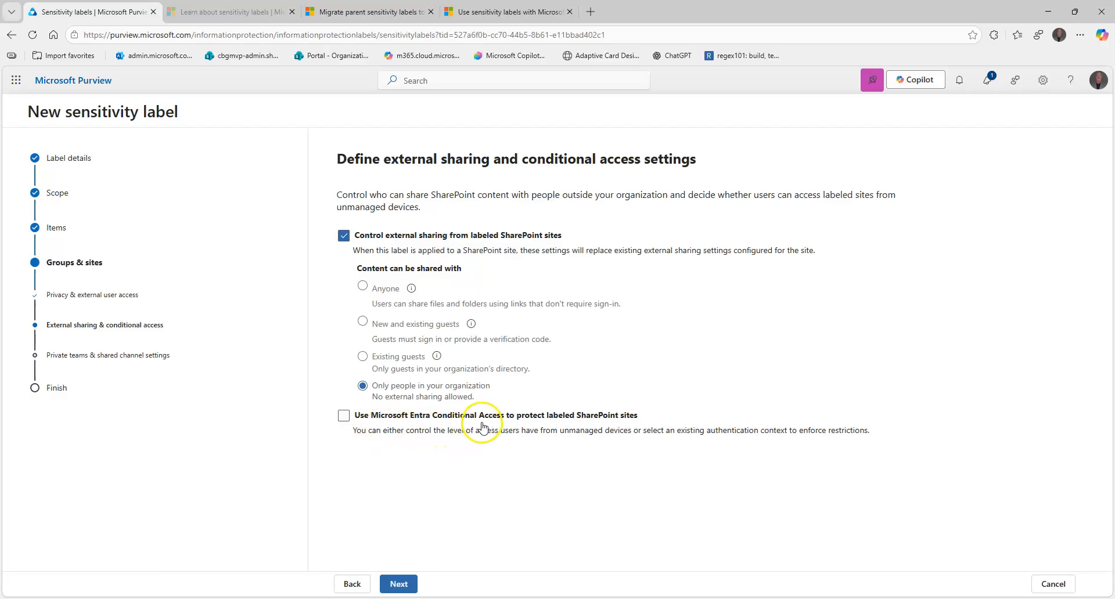
Enable Microsoft Entra Conditional Access for labeled SharePoint sites and allow limited, web-only access from unmanaged devices
left_click(362, 430)
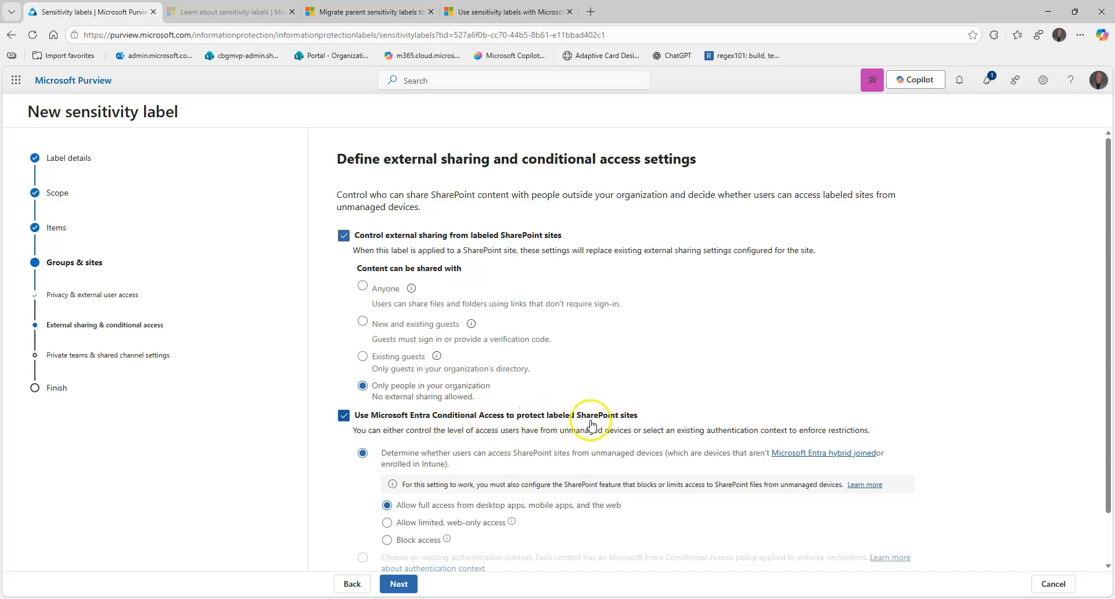
scroll(591, 424, "down", 2)
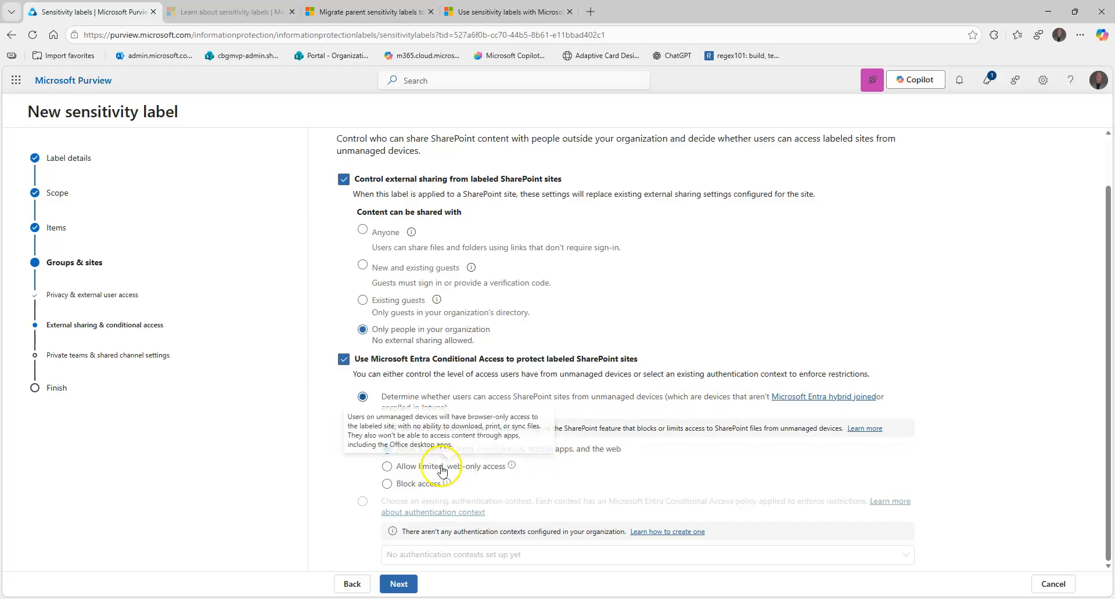
mouse_move(427, 491)
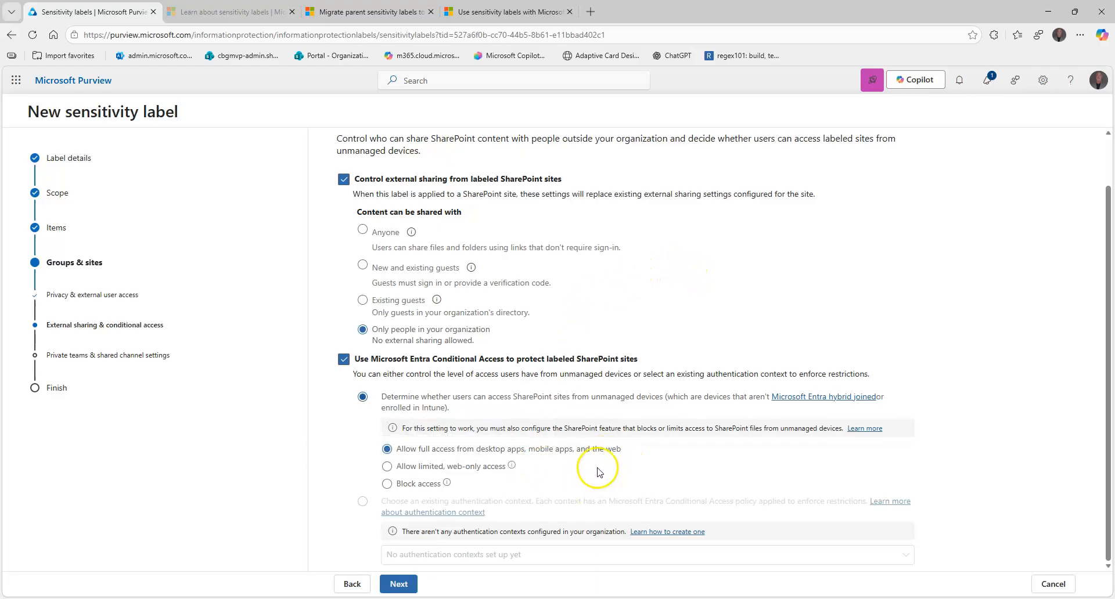
left_click(450, 469)
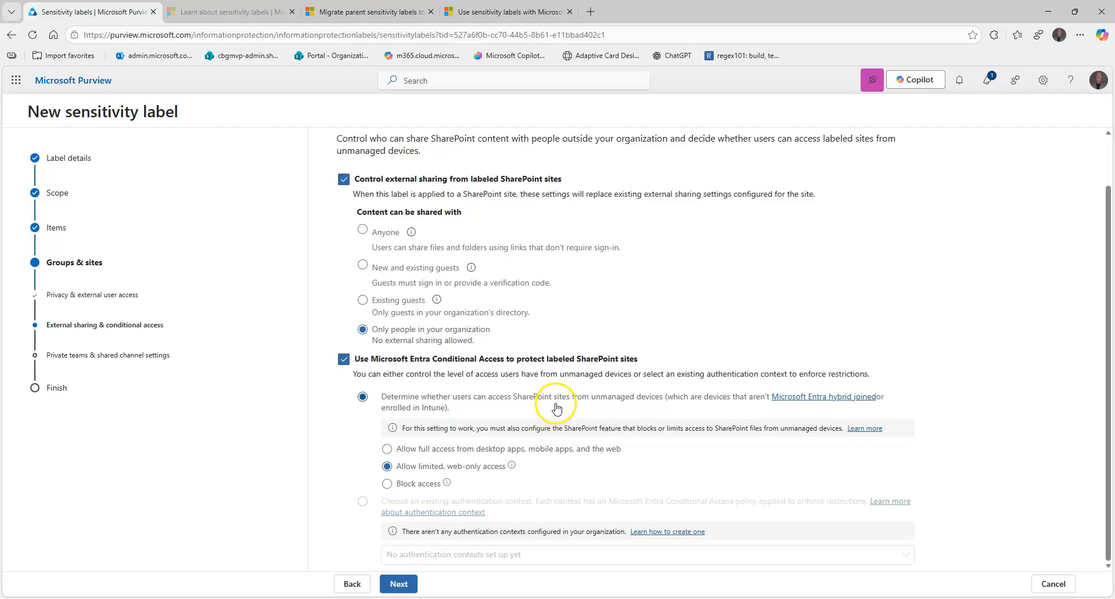
scroll(532, 305, "up", 1)
scroll(537, 303, "down", 1)
scroll(537, 303, "up", 1)
scroll(539, 299, "down", 1)
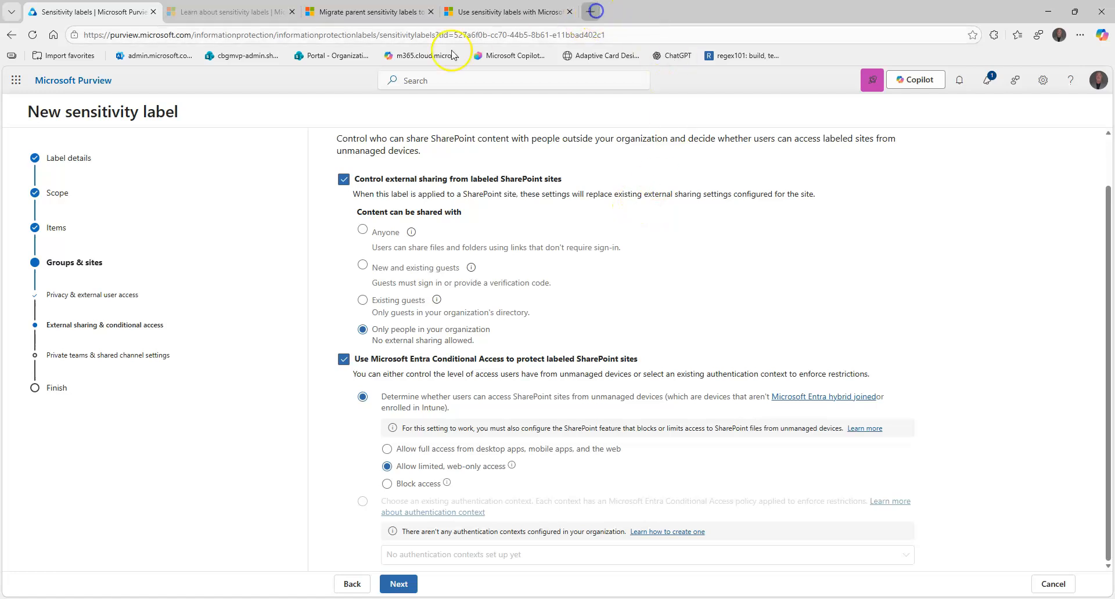
Review the unmanaged devices policy under Access control in the SharePoint admin center, and return to the Purview label setup
left_click(266, 54)
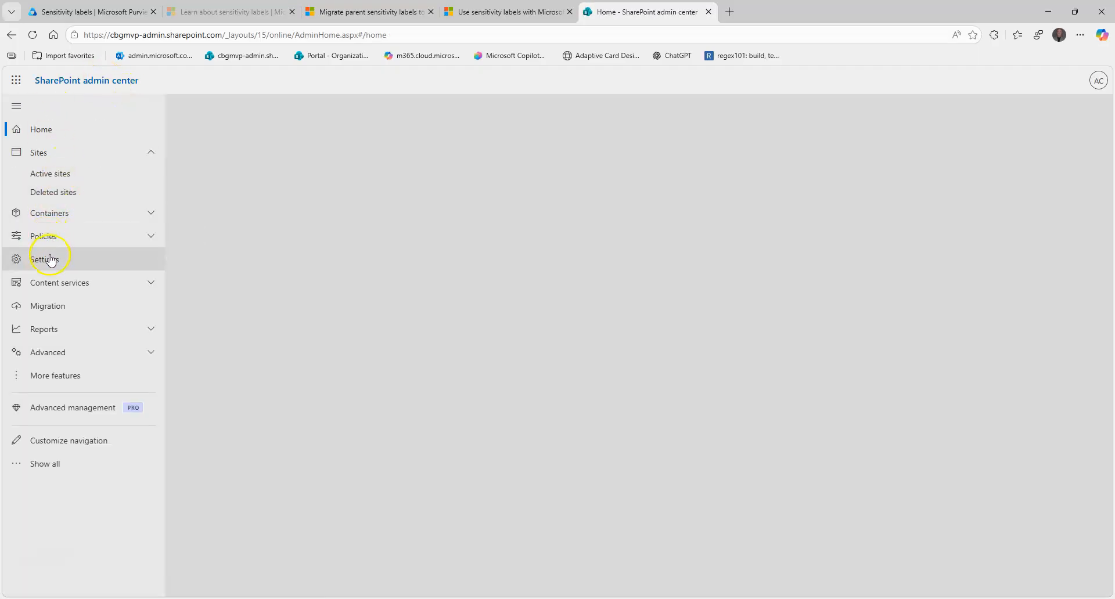
left_click(58, 238)
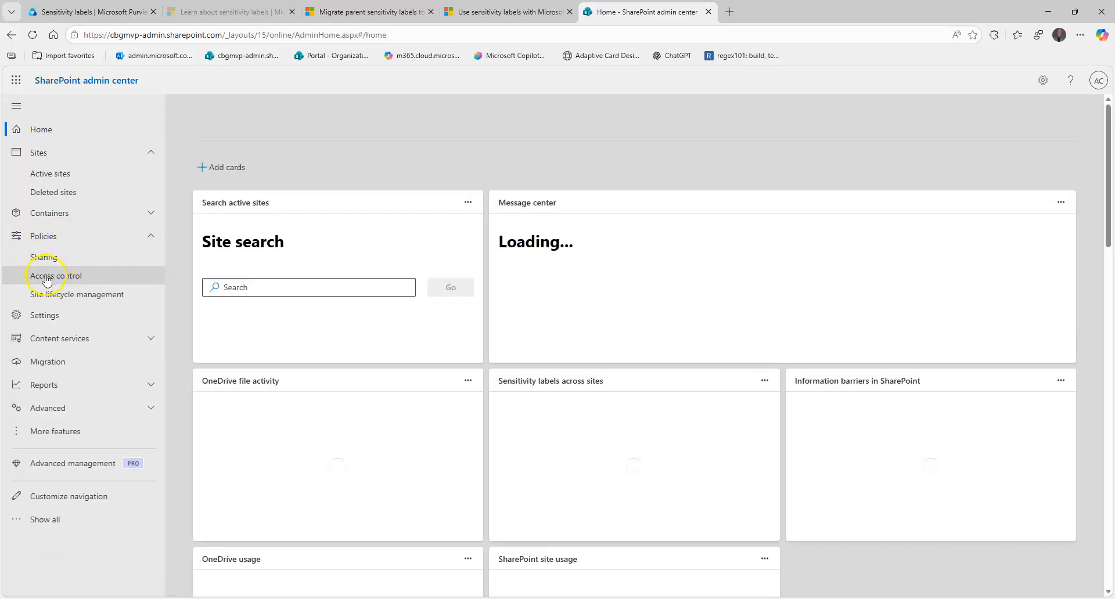
left_click(46, 275)
left_click(259, 184)
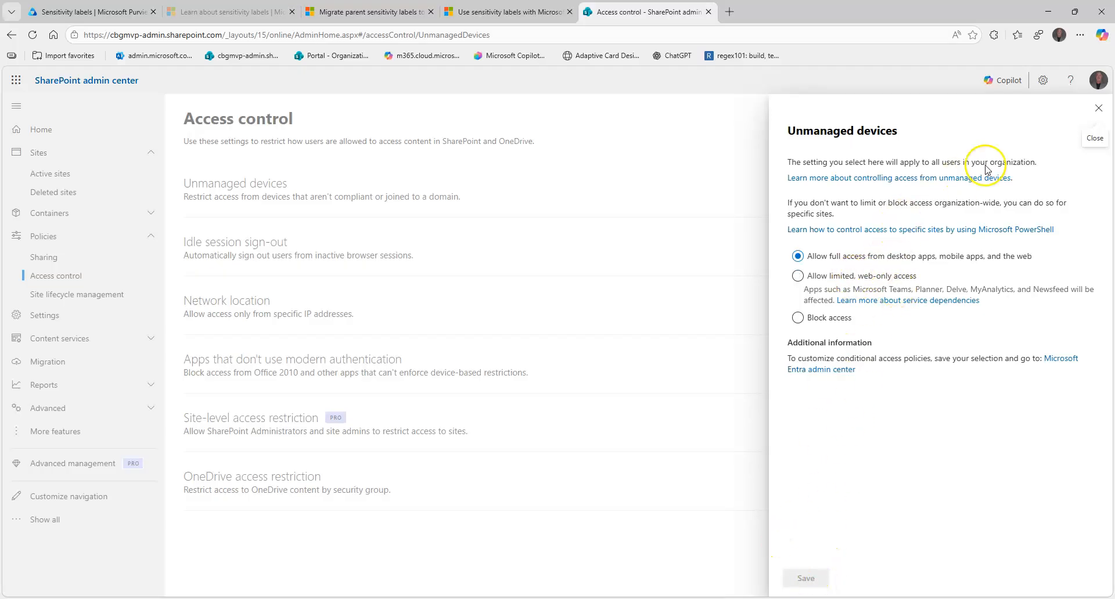
left_click(1097, 110)
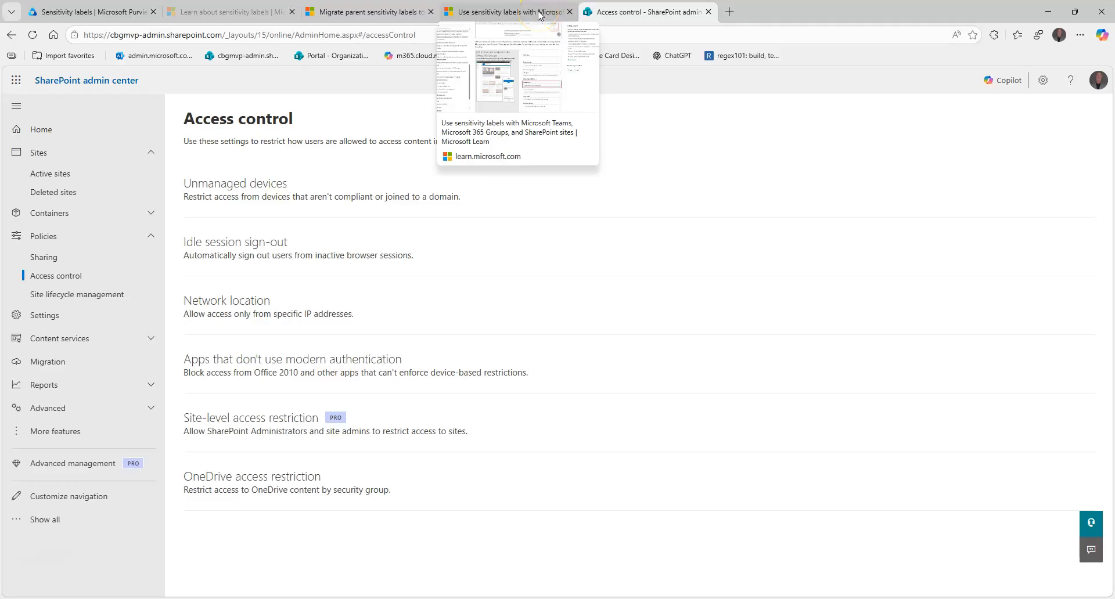
left_click(264, 198)
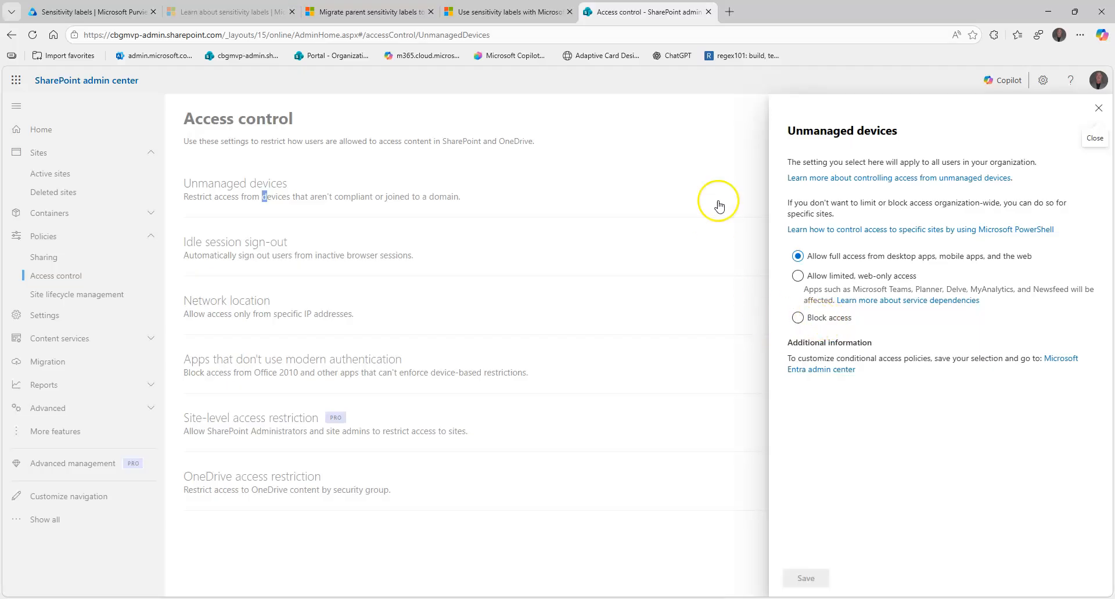
left_click(708, 12)
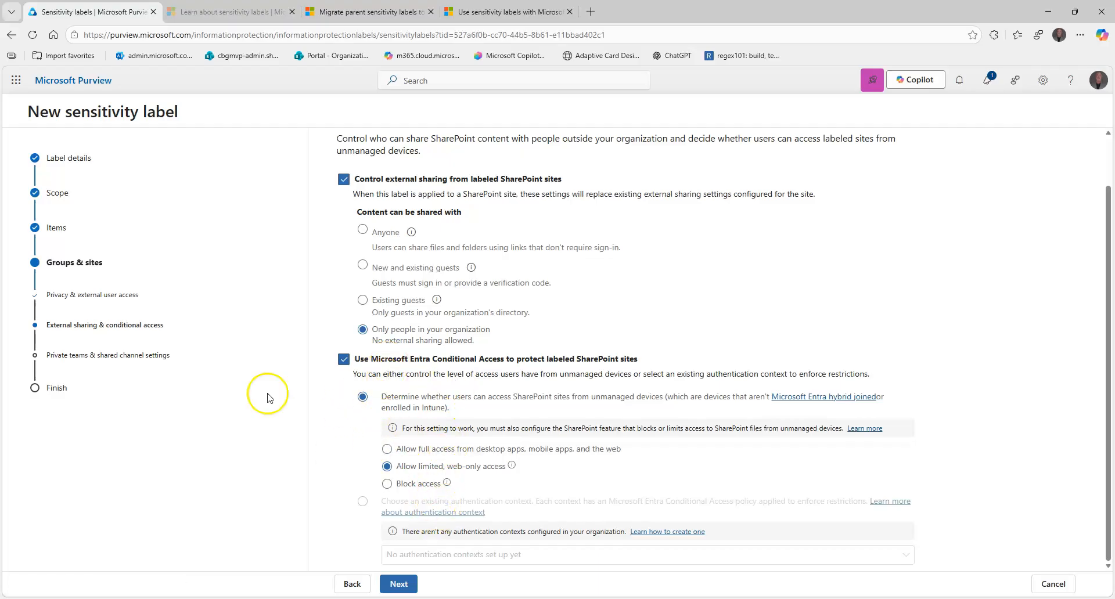
Turn off discovery of private teams with this label, restrict Teams shared channels to Internal only, and continue to the settings review
left_click(402, 584)
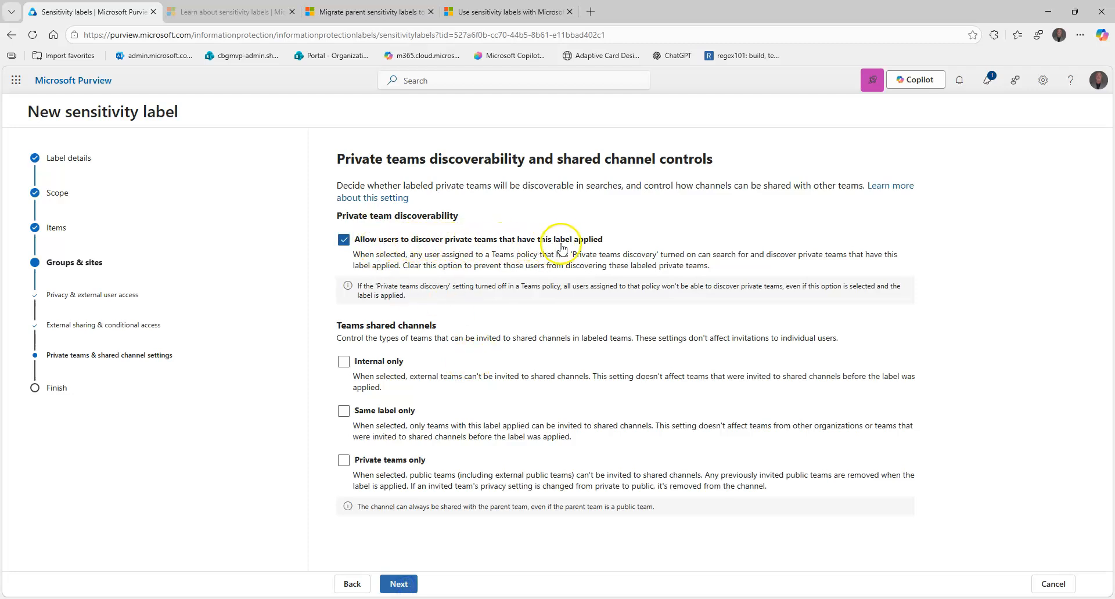
left_click(399, 241)
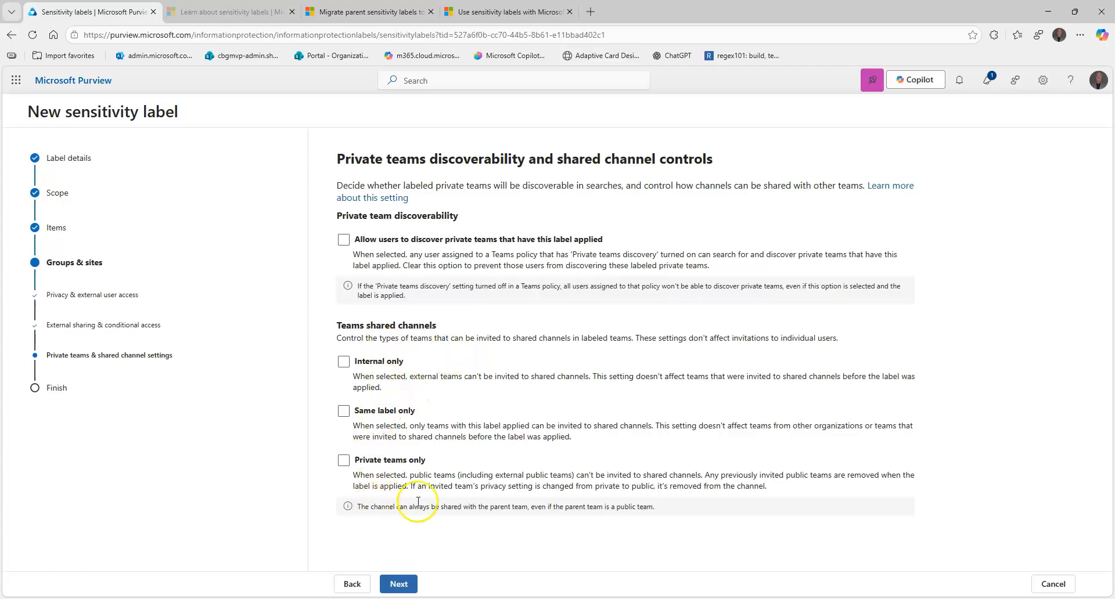
left_click(408, 585)
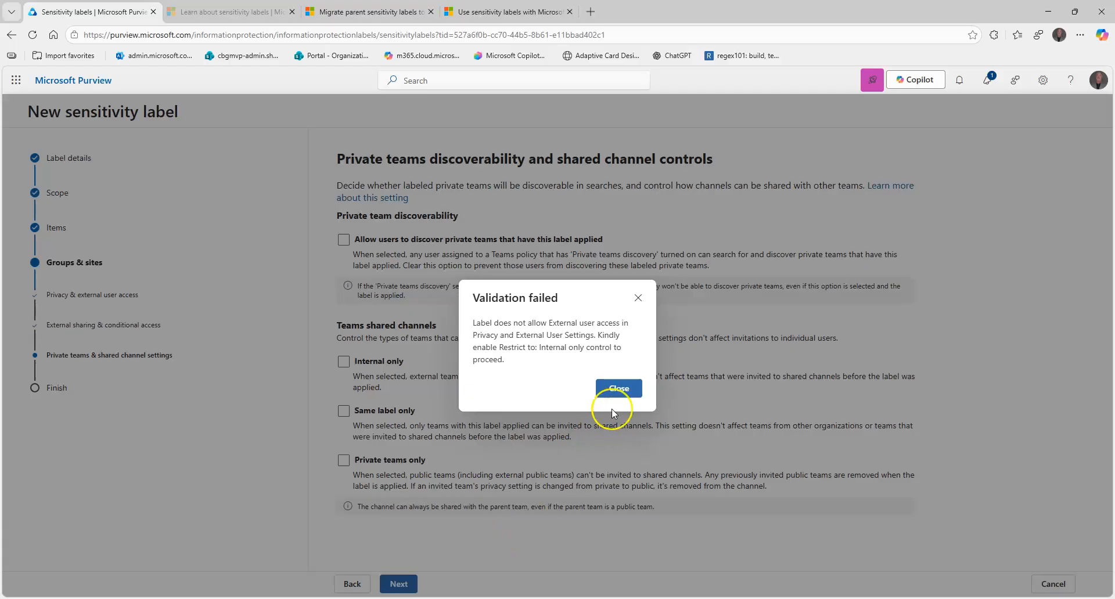
left_click(621, 387)
left_click(344, 240)
left_click(343, 361)
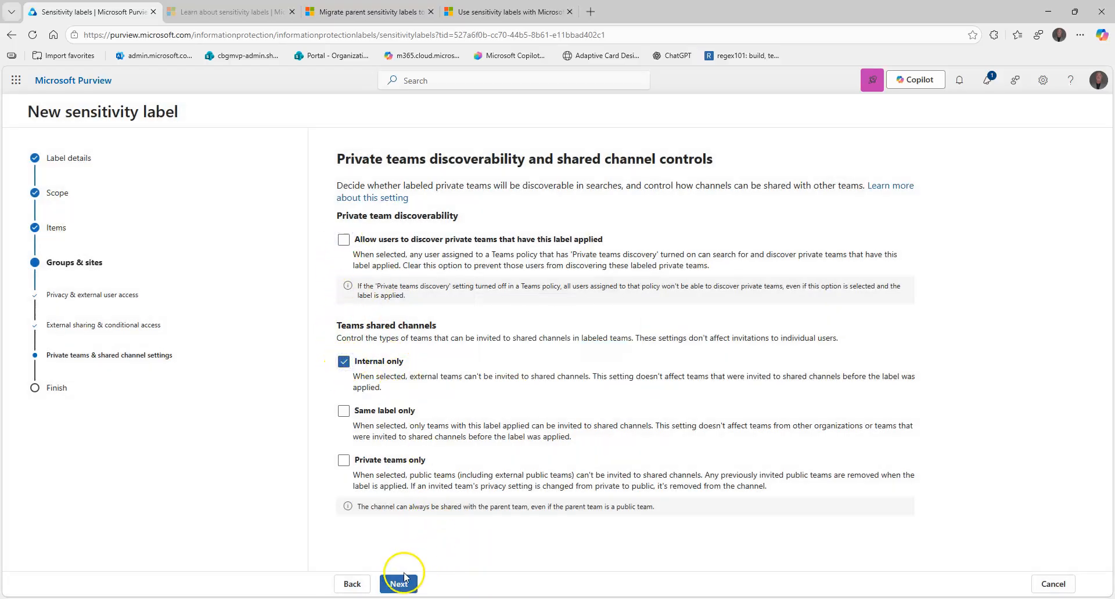
left_click(405, 578)
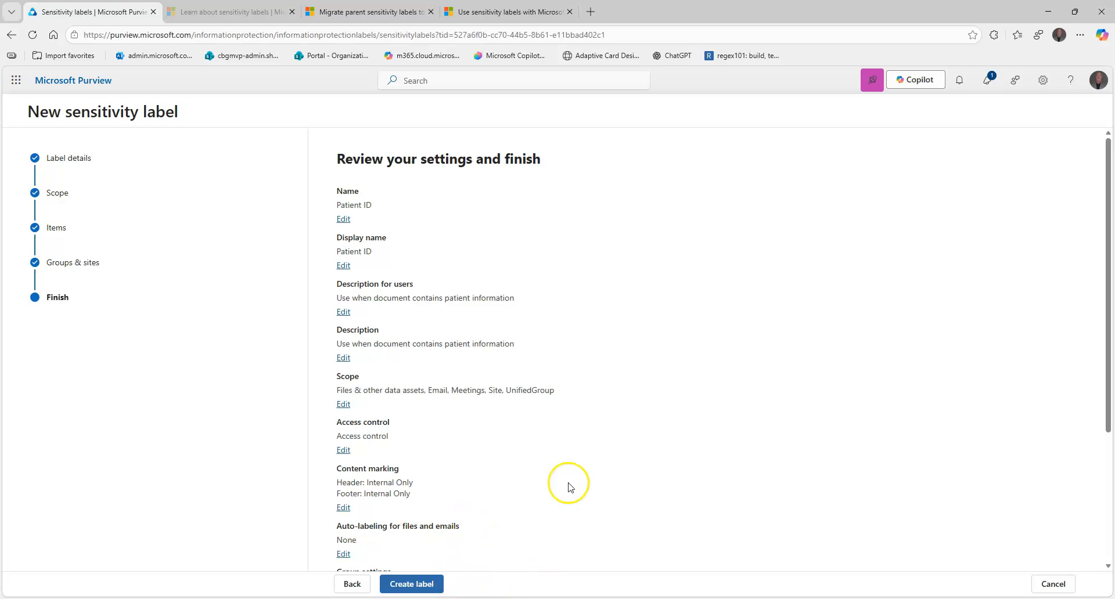
Create the Patient ID label and finish the setup without creating a publishing policy
left_click(414, 587)
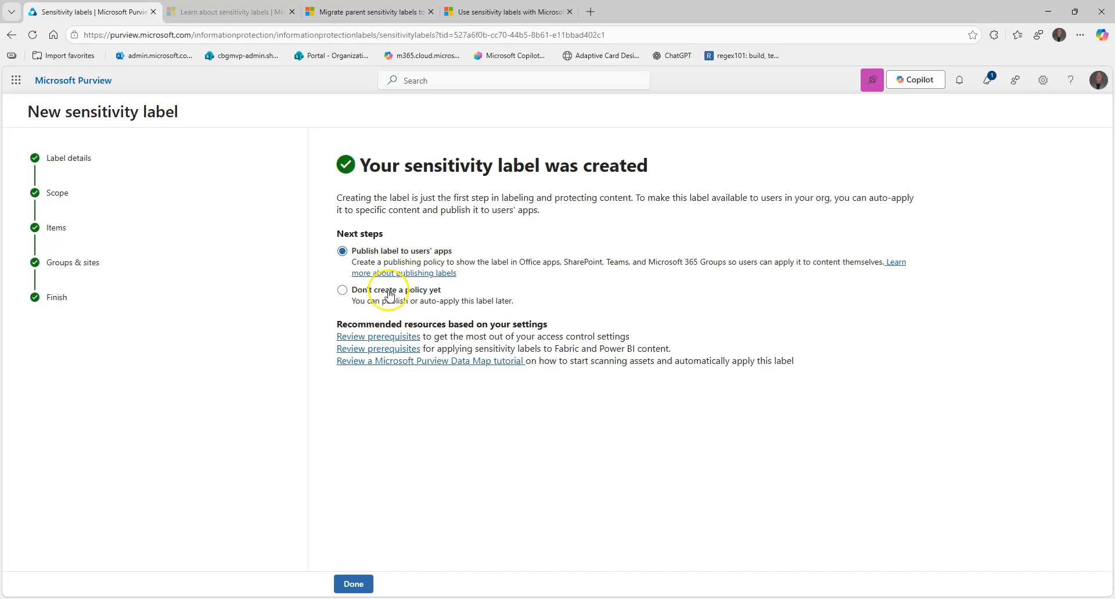
left_click(361, 584)
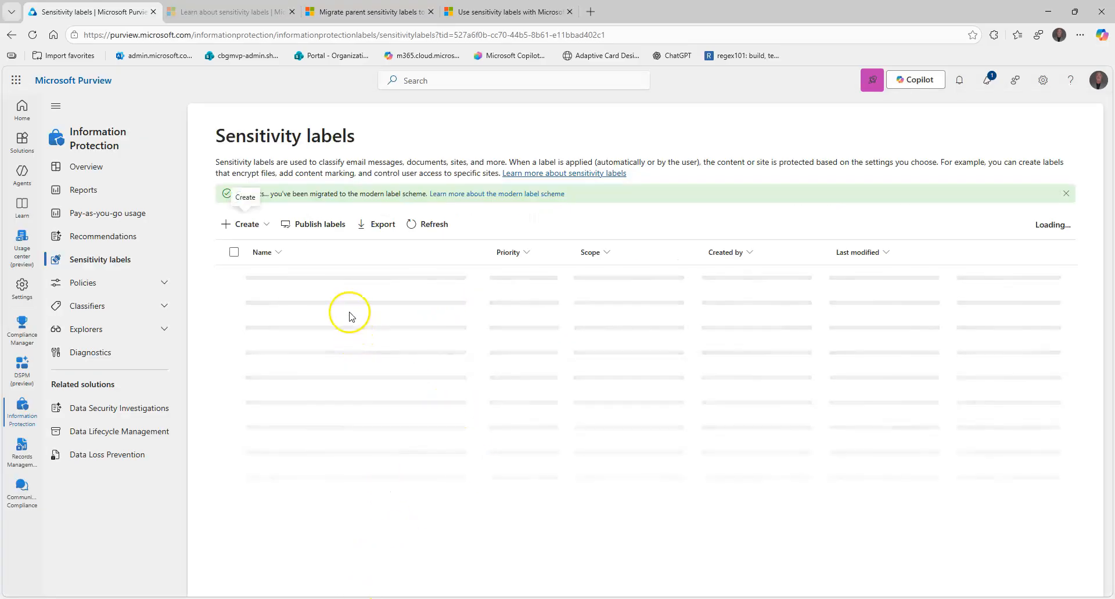